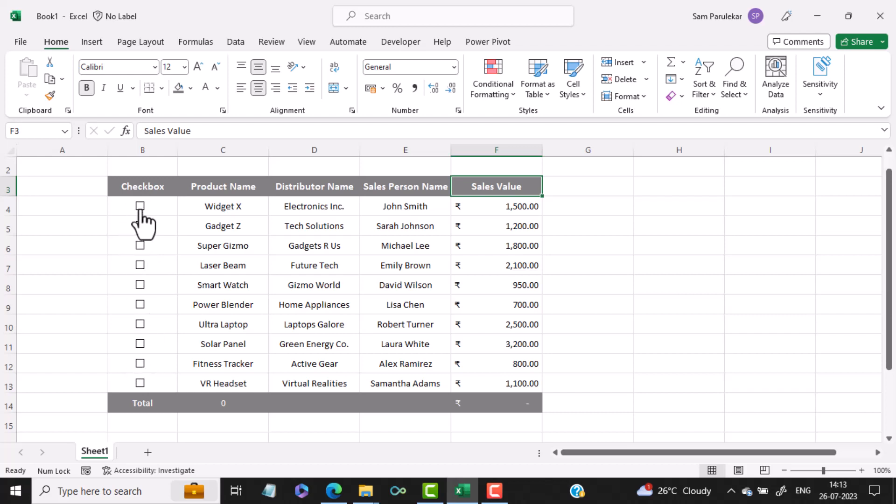
Test the checkboxes by ticking the Widget X, Gadget Z and Ultra Laptop rows and clearing all three again.
{"action": "left_click", "coordinate": [141, 206]}
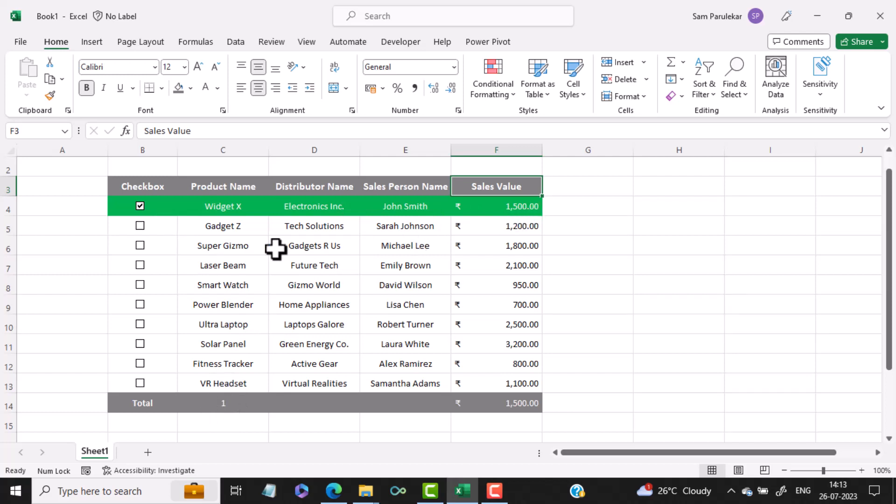
{"action": "left_click", "coordinate": [140, 226]}
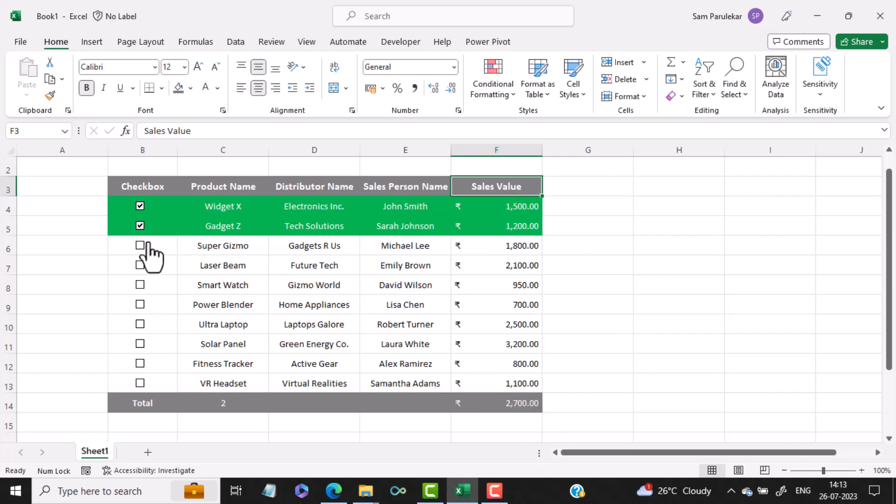
{"action": "left_click", "coordinate": [139, 324]}
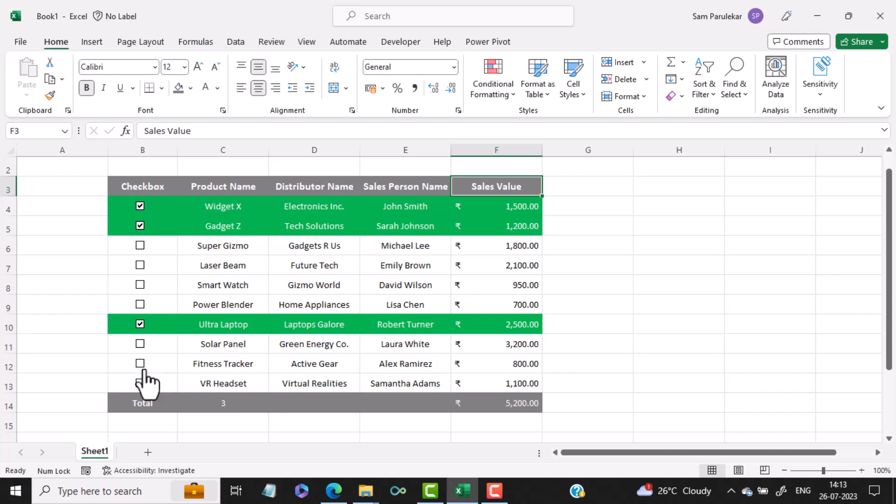
{"action": "left_click", "coordinate": [139, 327]}
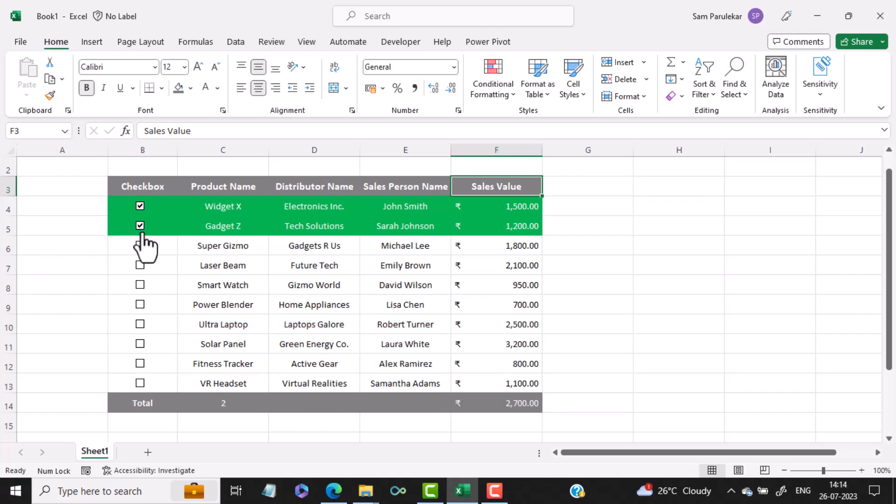
{"action": "left_click", "coordinate": [141, 229]}
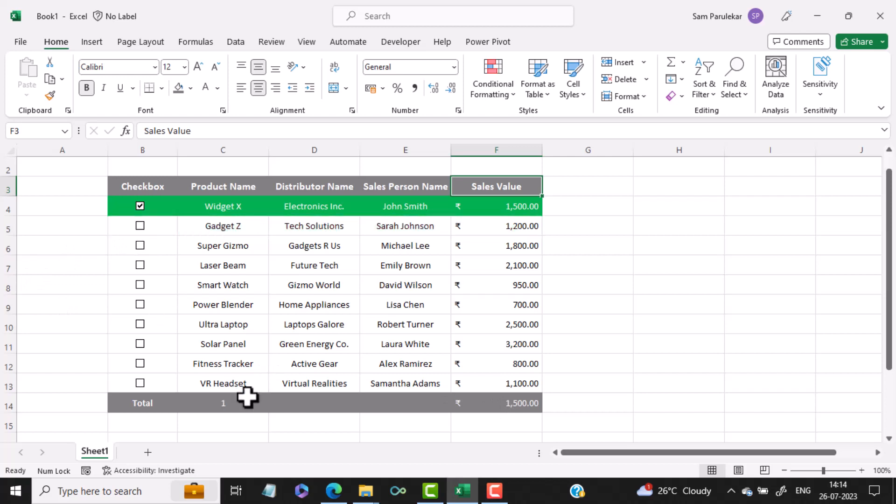
{"action": "left_click", "coordinate": [141, 208]}
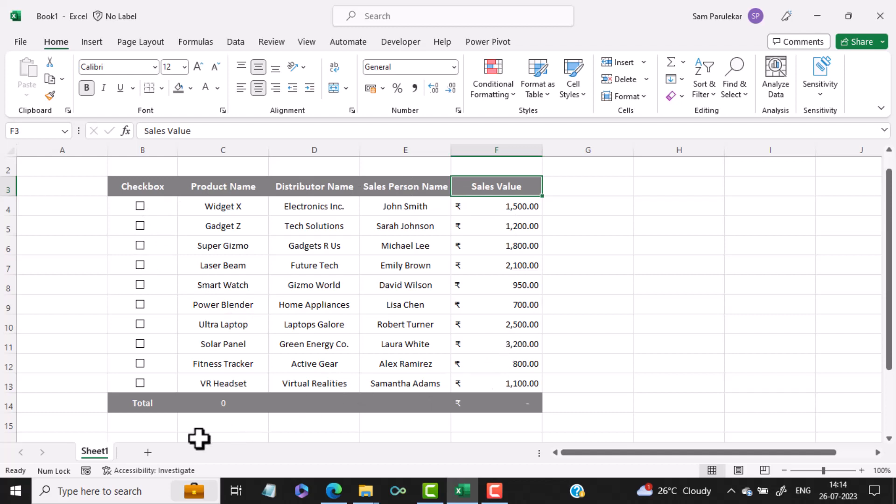
Add a new worksheet and paste range C3:F14 from Sheet1 into it as values only, starting at cell D3.
{"action": "left_click", "coordinate": [146, 454]}
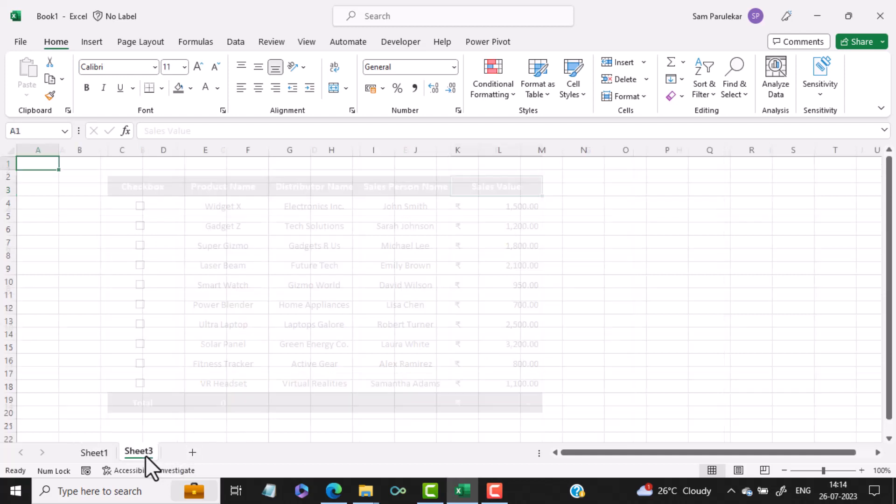
{"action": "left_click", "coordinate": [97, 454]}
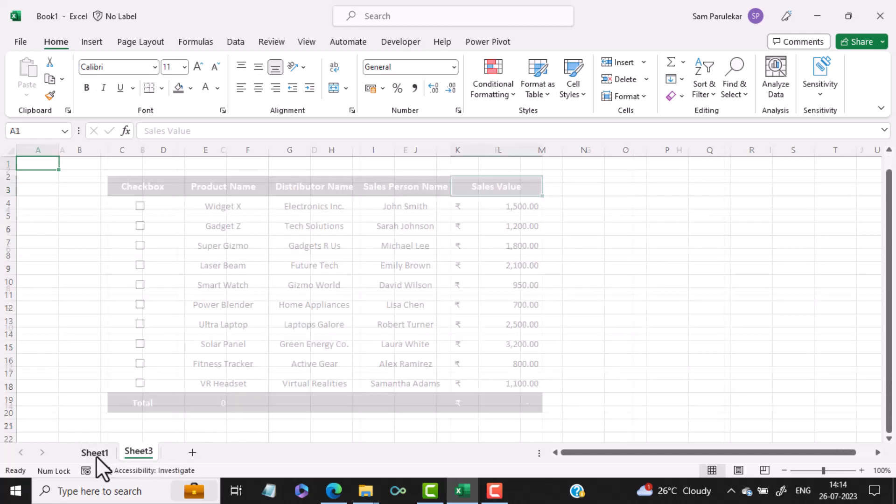
{"action": "left_click_drag", "start_coordinate": [226, 185], "coordinate": [502, 402]}
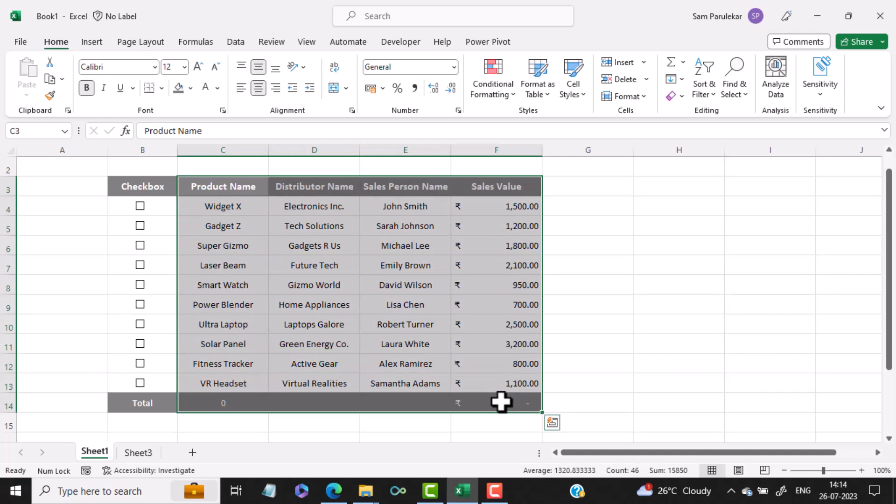
{"action": "key", "text": "ctrl+c"}
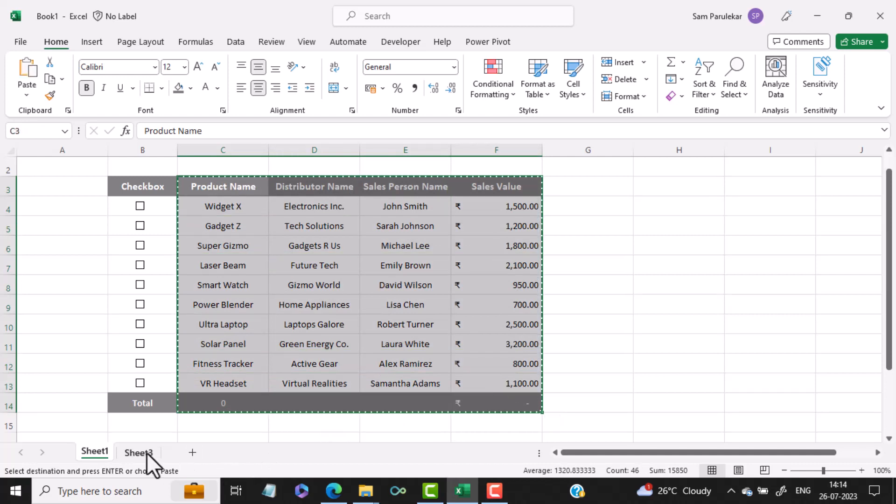
{"action": "left_click", "coordinate": [146, 453]}
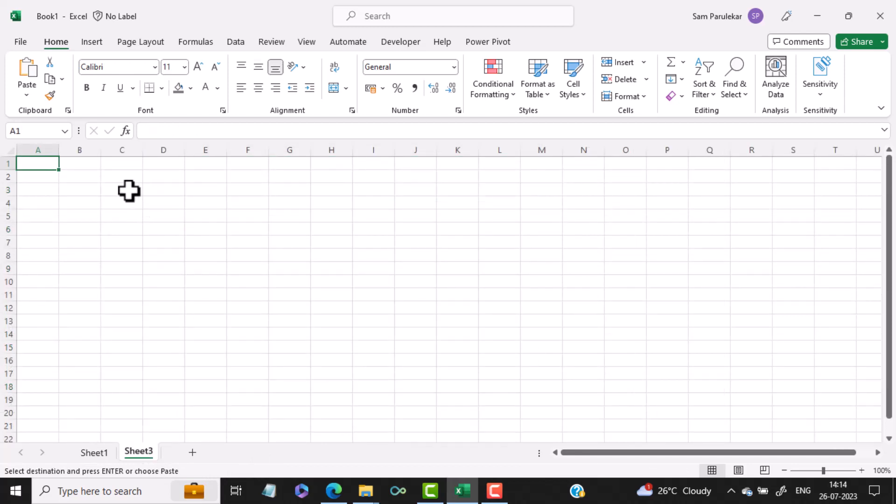
{"action": "left_click", "coordinate": [168, 191]}
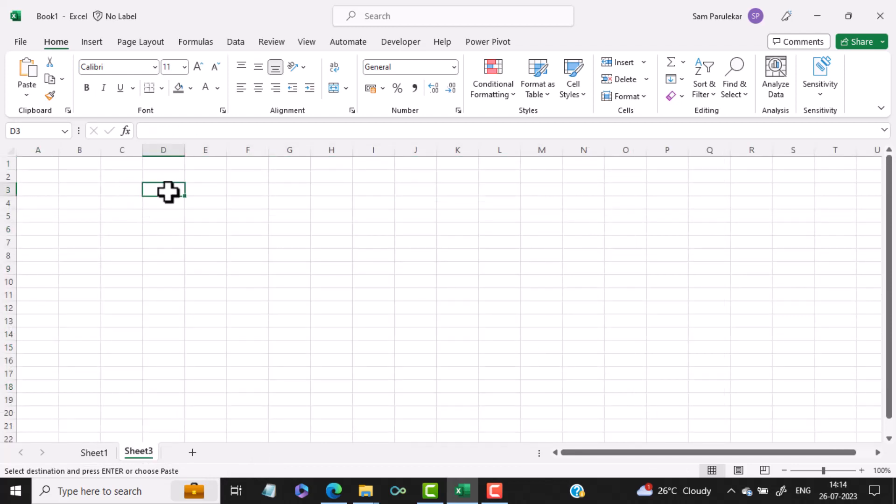
{"action": "right_click", "coordinate": [169, 192]}
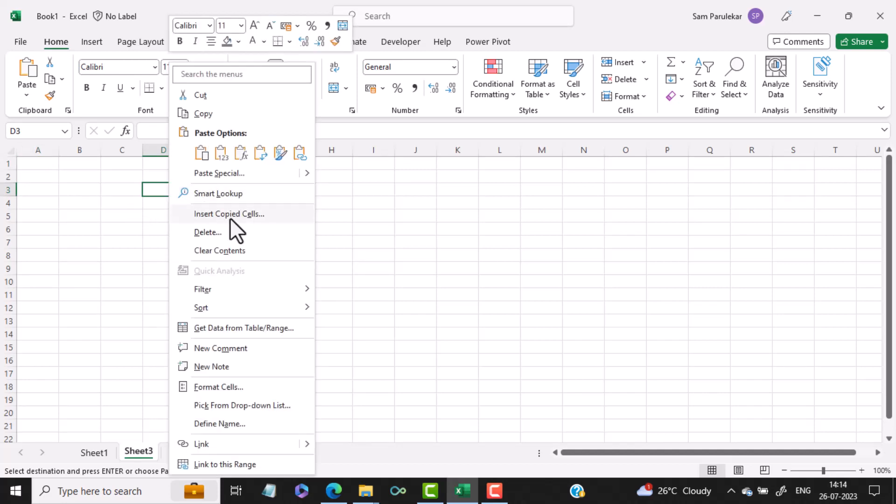
{"action": "mouse_move", "coordinate": [312, 173]}
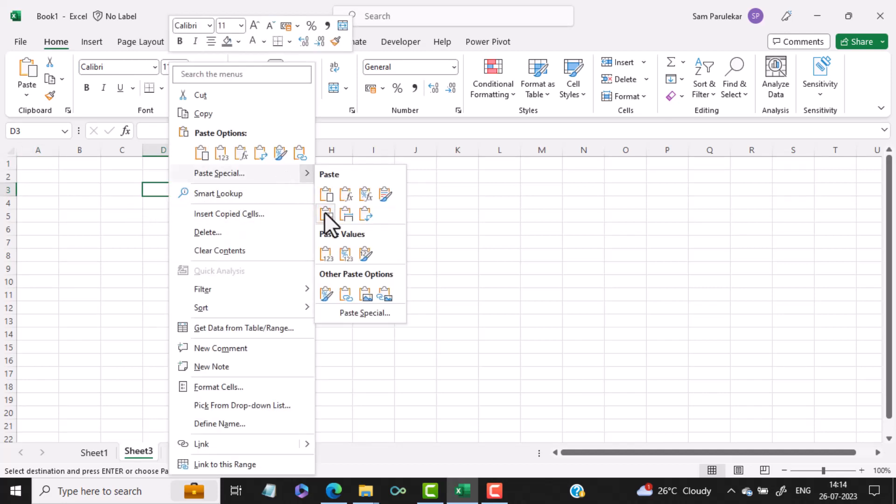
{"action": "left_click", "coordinate": [327, 256]}
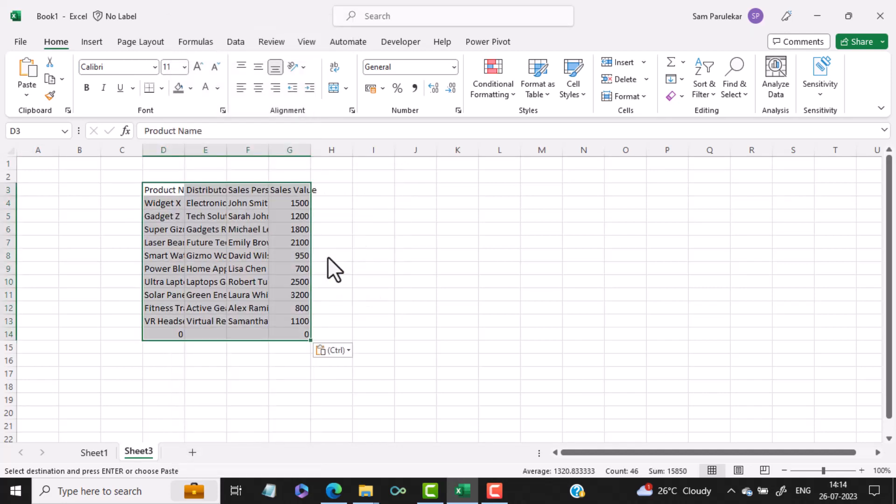
Copy the Checkbox header from Sheet1 cell B3 and paste it as a value into cell C3 of Sheet3.
{"action": "left_click", "coordinate": [96, 453]}
{"action": "left_click", "coordinate": [150, 192]}
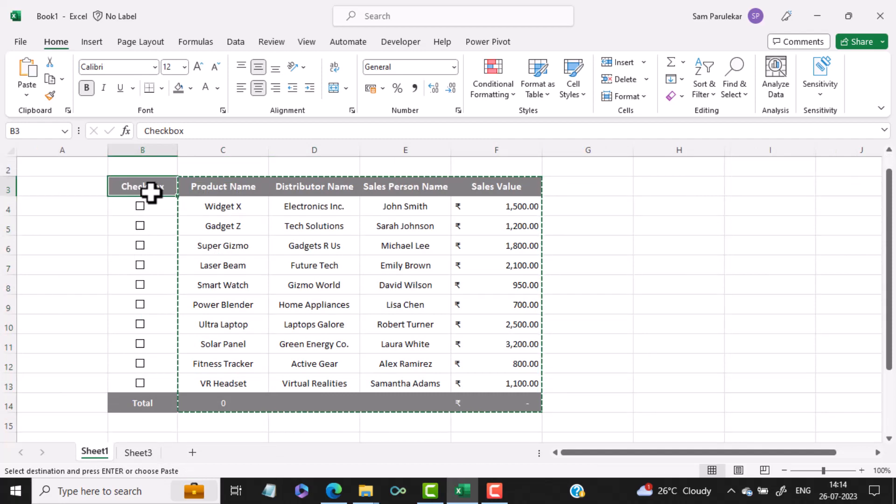
{"action": "key", "text": "ctrl+c"}
{"action": "left_click", "coordinate": [136, 452]}
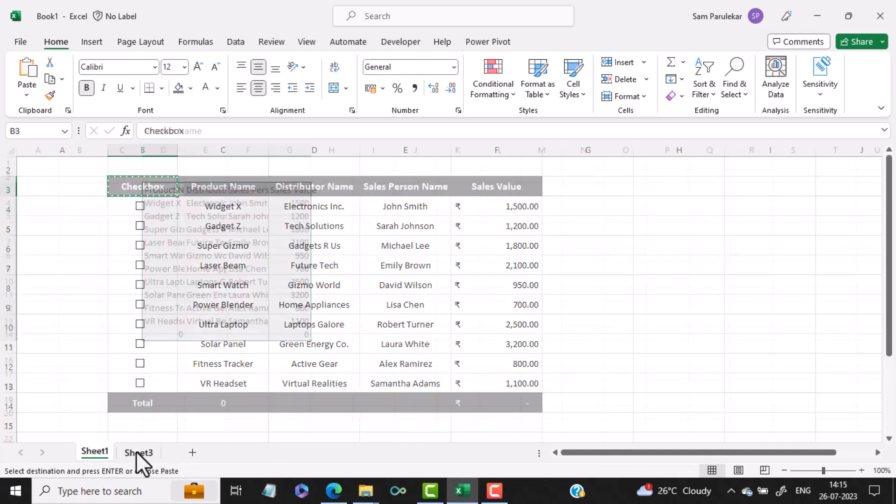
{"action": "left_click", "coordinate": [124, 193]}
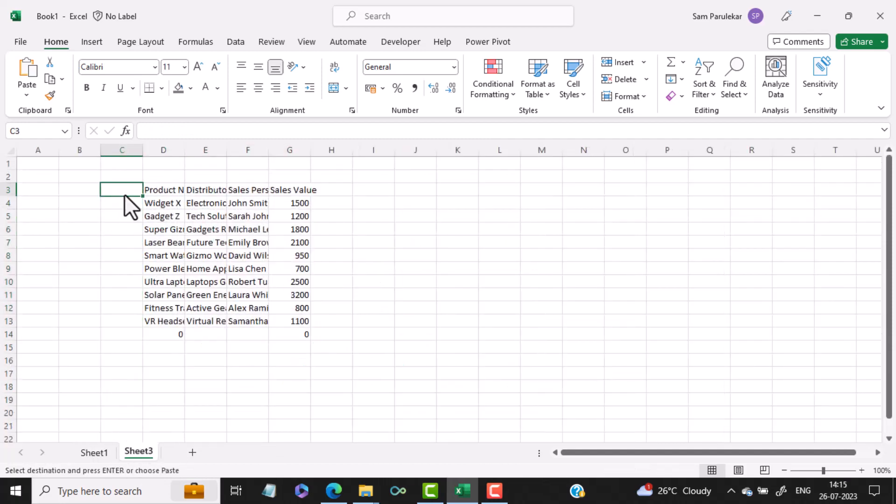
{"action": "right_click", "coordinate": [128, 190]}
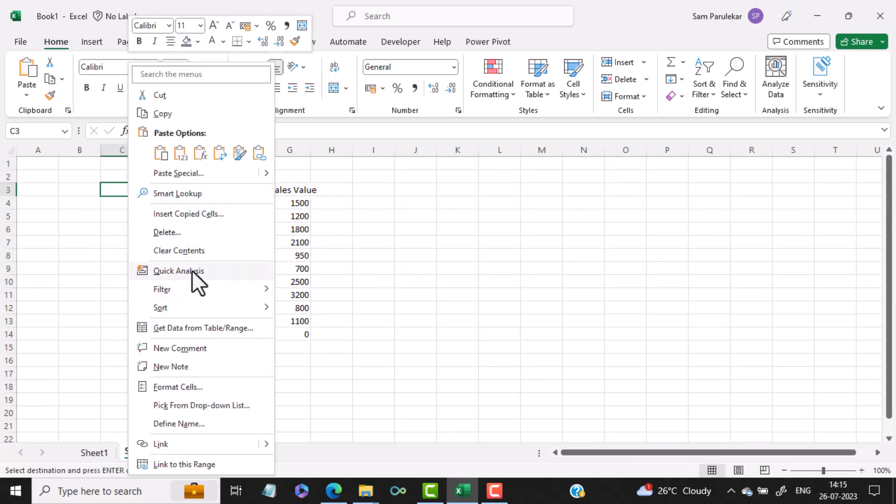
{"action": "mouse_move", "coordinate": [264, 176]}
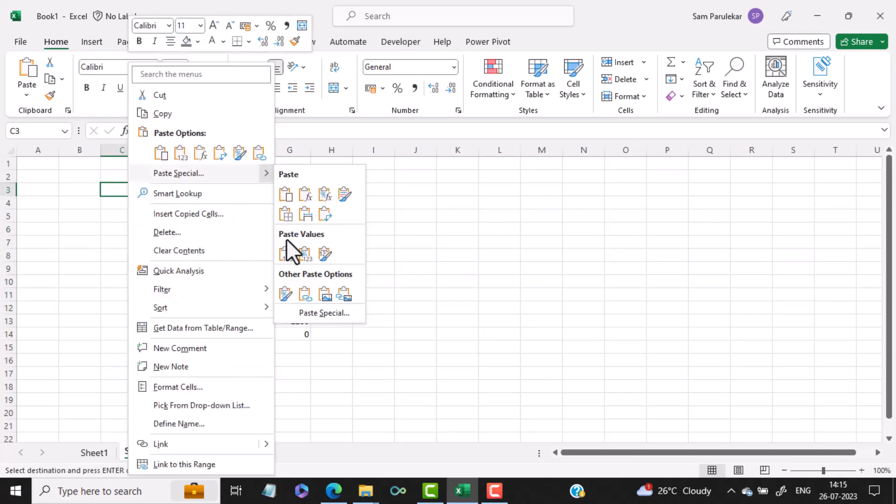
{"action": "left_click", "coordinate": [287, 252]}
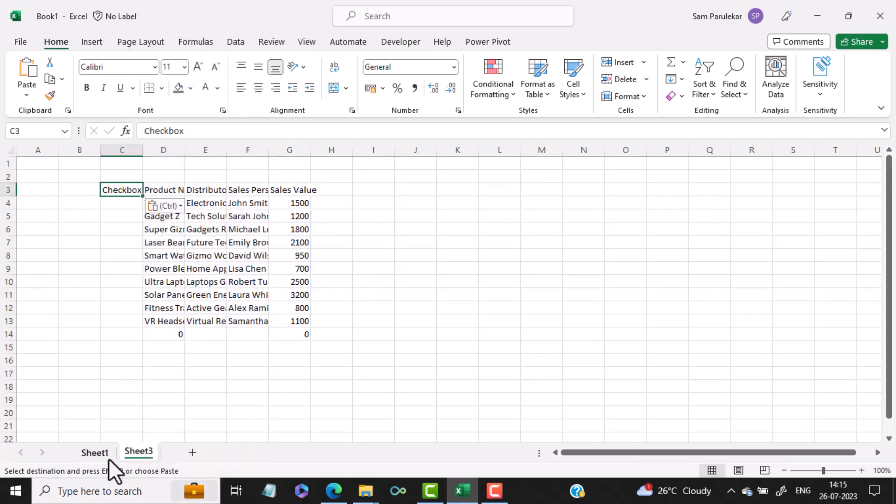
Copy the Total label from Sheet1 cell B14 and paste it as a value into cell C14 of Sheet3.
{"action": "left_click", "coordinate": [108, 458]}
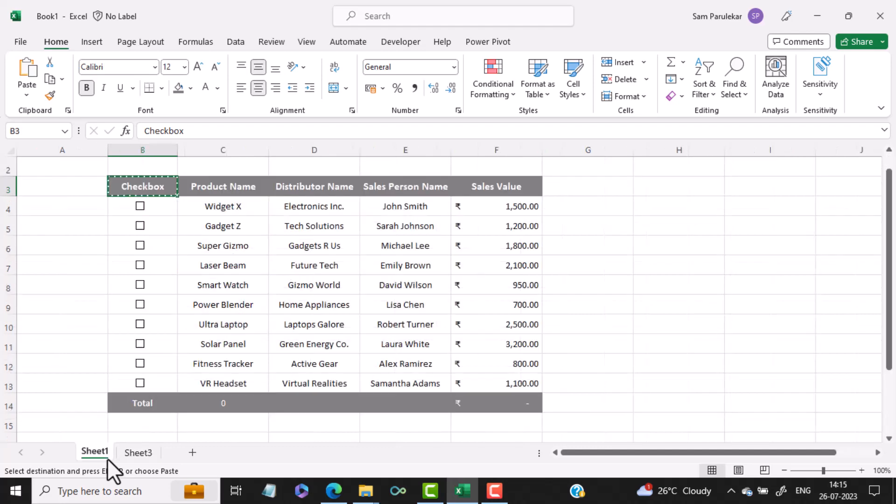
{"action": "left_click", "coordinate": [134, 405]}
{"action": "key", "text": "ctrl+c"}
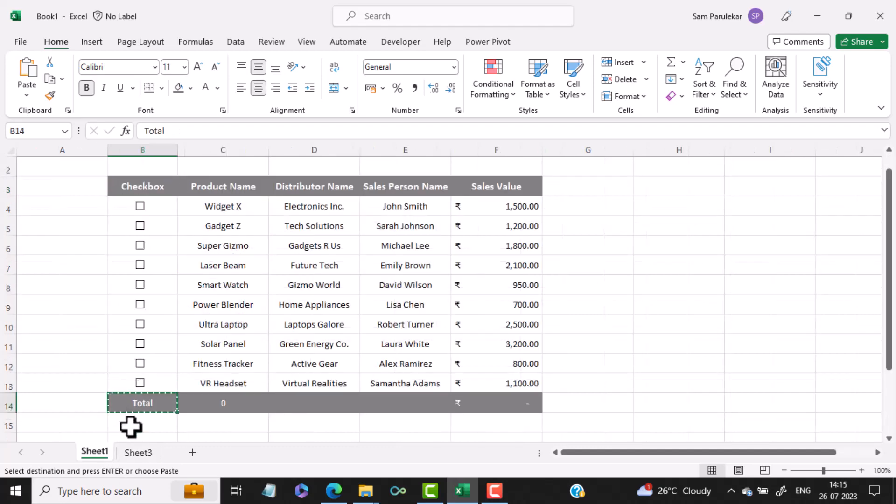
{"action": "left_click", "coordinate": [136, 453]}
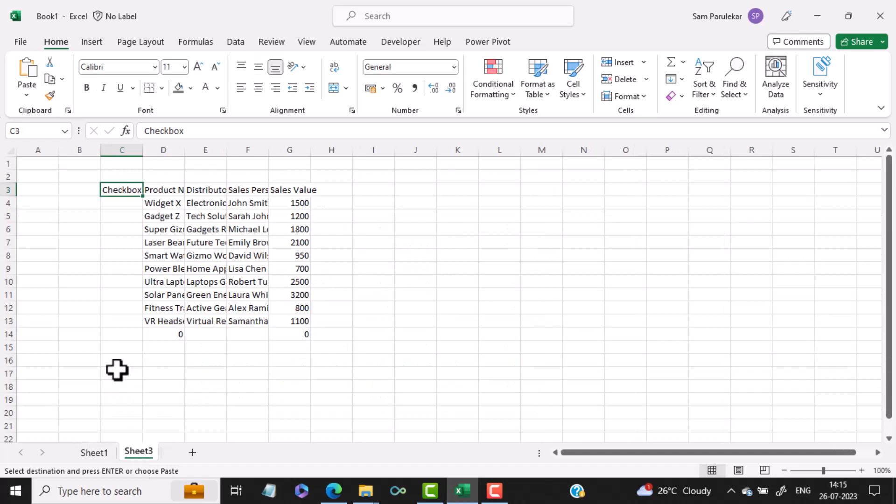
{"action": "left_click", "coordinate": [126, 336]}
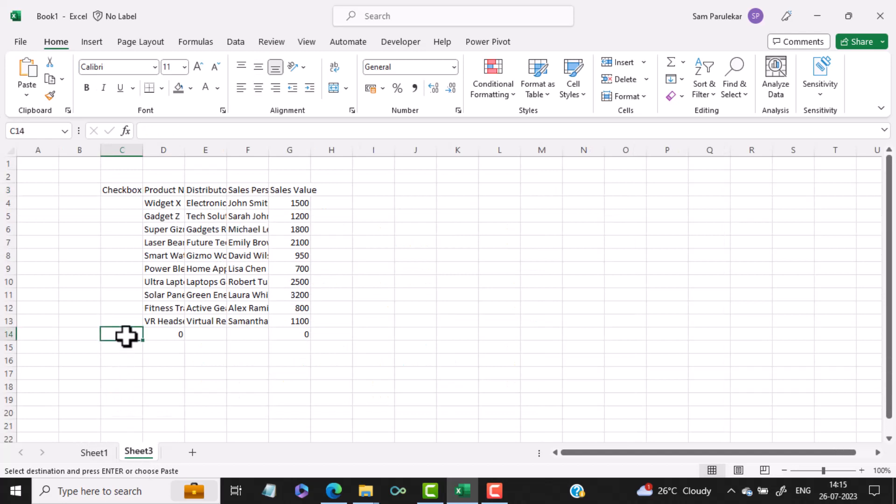
{"action": "right_click", "coordinate": [126, 336]}
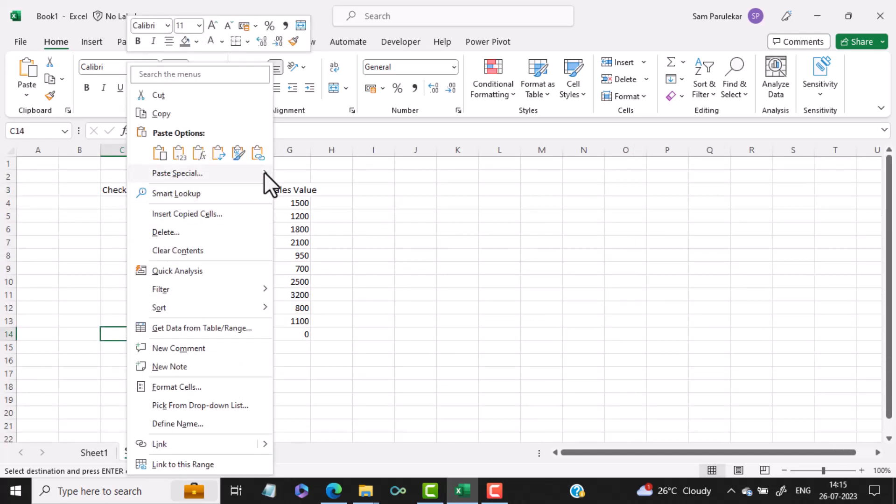
{"action": "mouse_move", "coordinate": [265, 172]}
{"action": "left_click", "coordinate": [282, 252]}
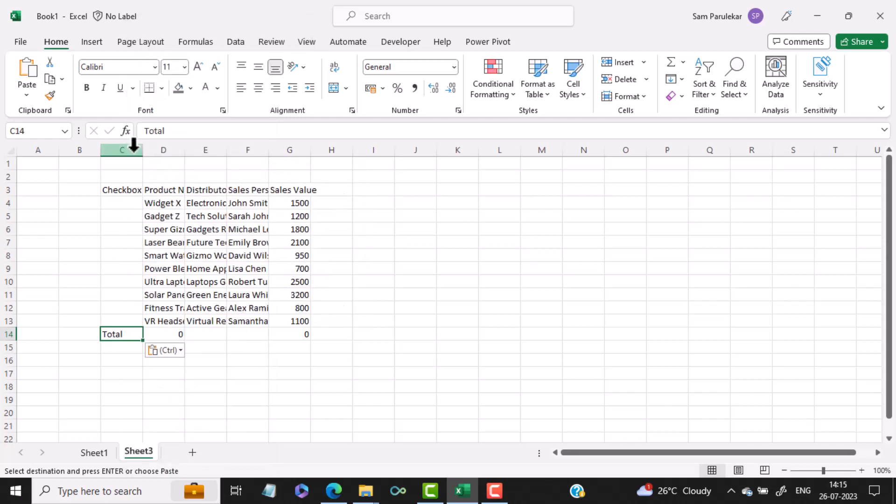
Widen columns C to G evenly so their text fits, and increase the height of all rows on Sheet3.
{"action": "left_click_drag", "start_coordinate": [134, 147], "coordinate": [306, 150]}
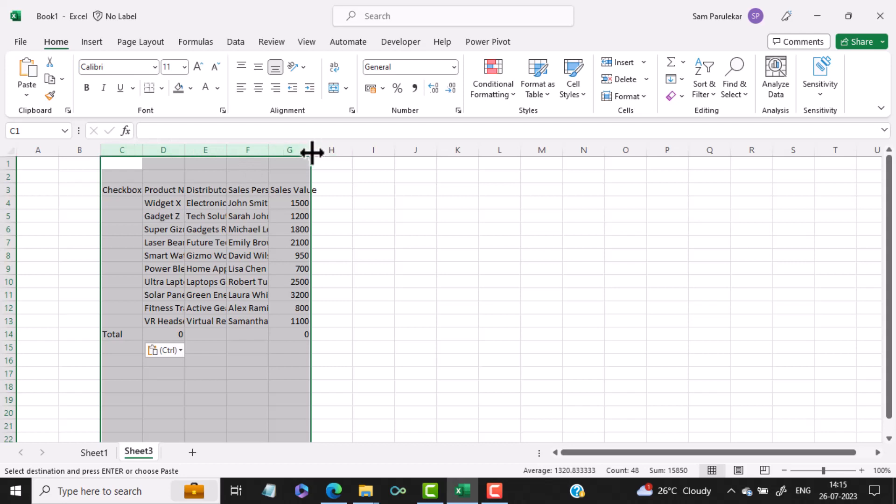
{"action": "left_click_drag", "start_coordinate": [311, 152], "coordinate": [352, 151]}
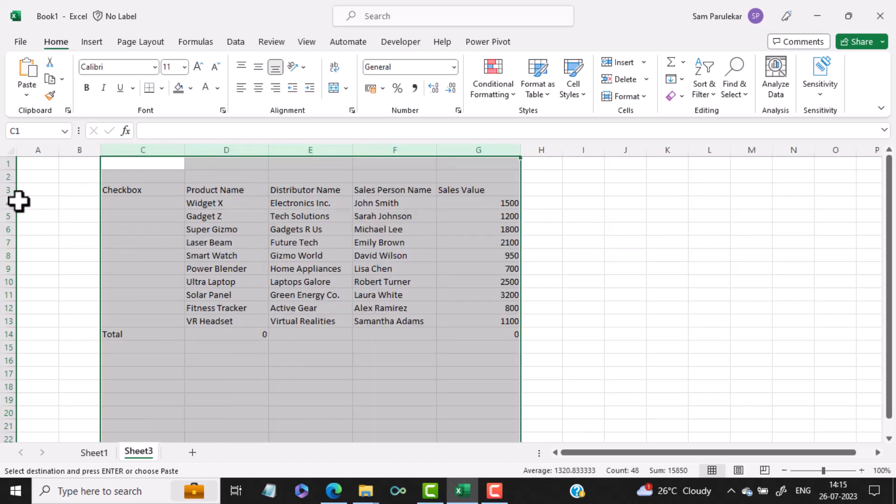
{"action": "left_click", "coordinate": [9, 150]}
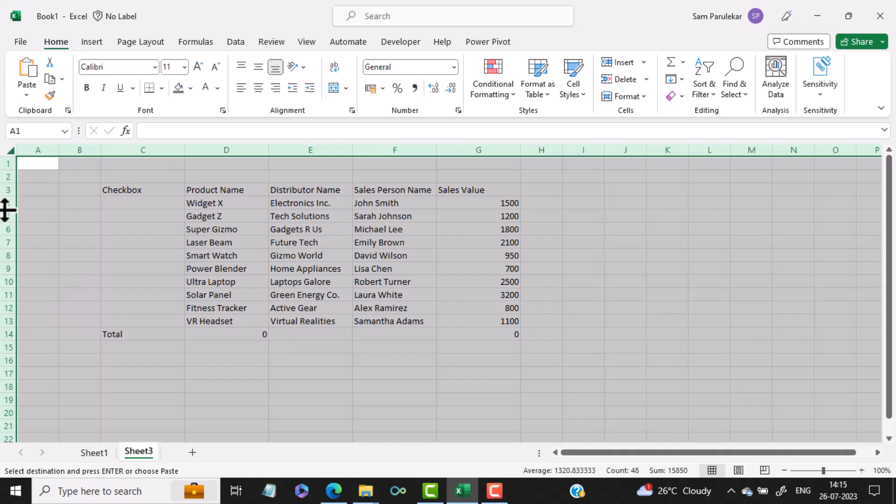
{"action": "left_click_drag", "start_coordinate": [5, 210], "coordinate": [4, 217]}
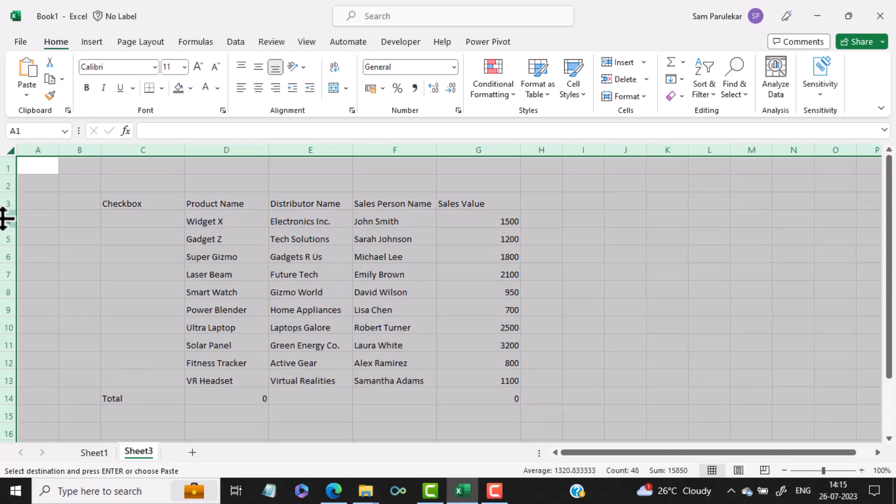
{"action": "left_click", "coordinate": [186, 254]}
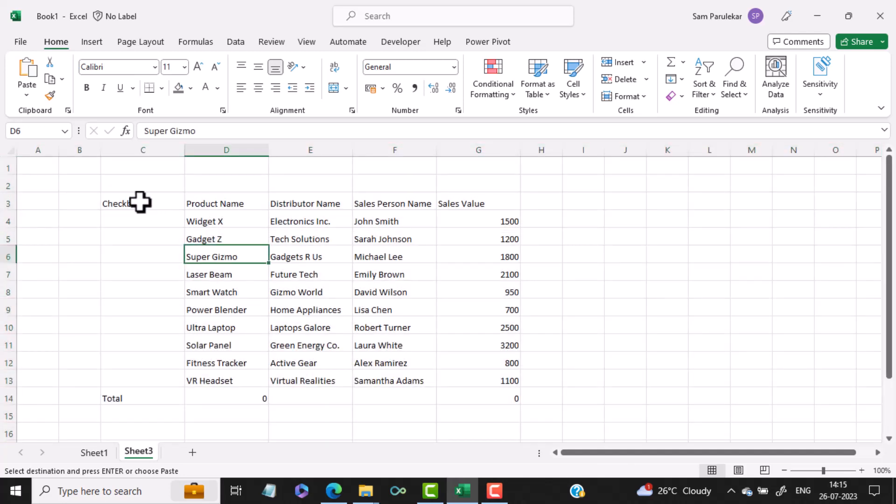
Center the header cells C3:G3 horizontally and align them to the middle vertically.
{"action": "left_click_drag", "start_coordinate": [140, 202], "coordinate": [466, 201]}
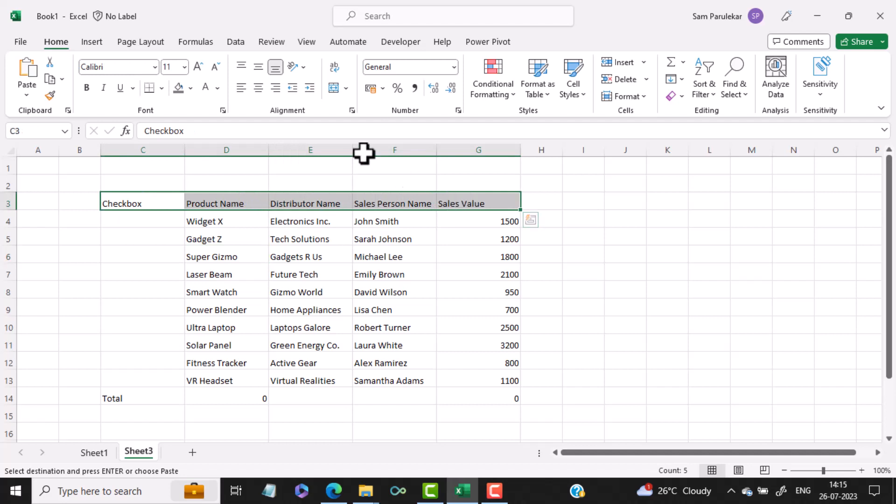
{"action": "left_click", "coordinate": [261, 88]}
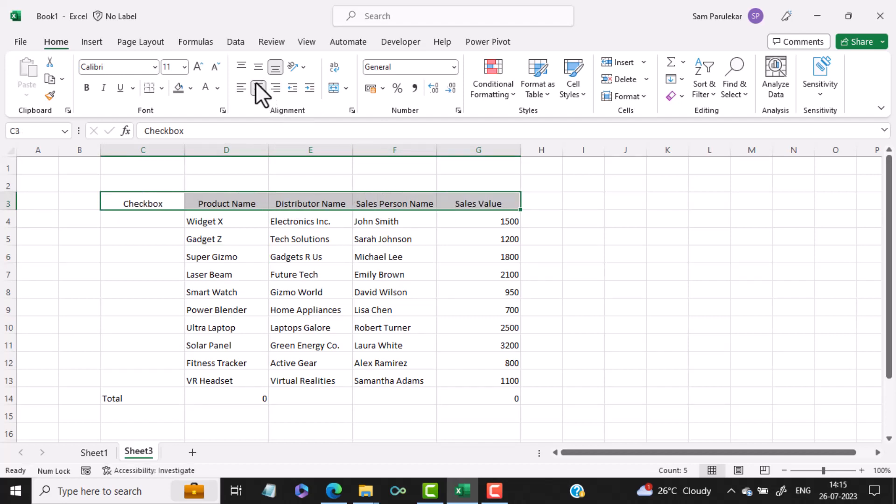
{"action": "left_click", "coordinate": [259, 69]}
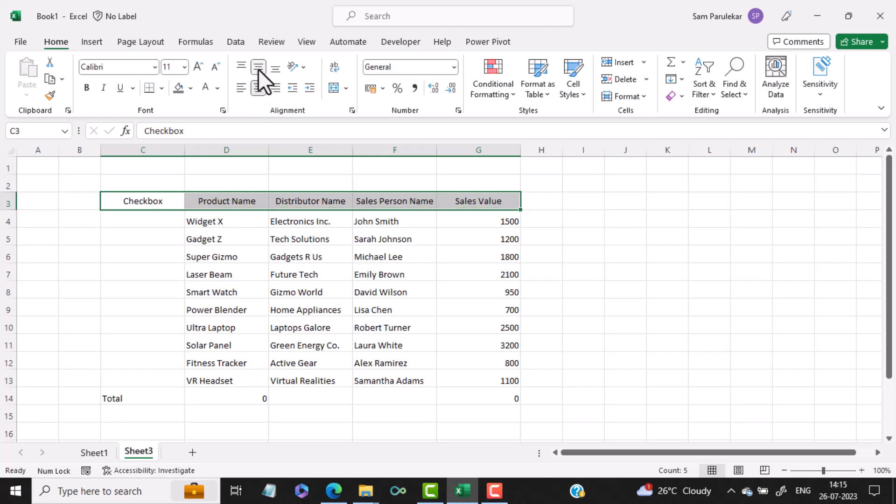
Format the header cells C3:G3 as 12 pt bold white text on a gray fill.
{"action": "left_click", "coordinate": [197, 67]}
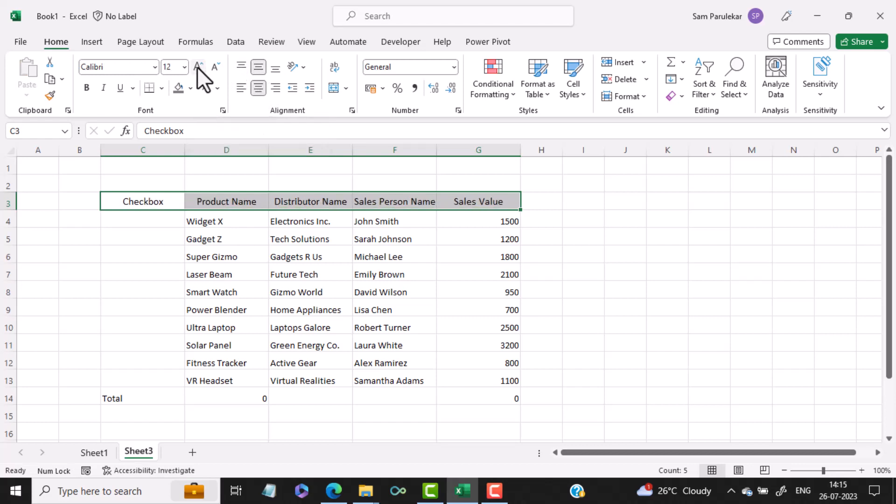
{"action": "left_click", "coordinate": [84, 87]}
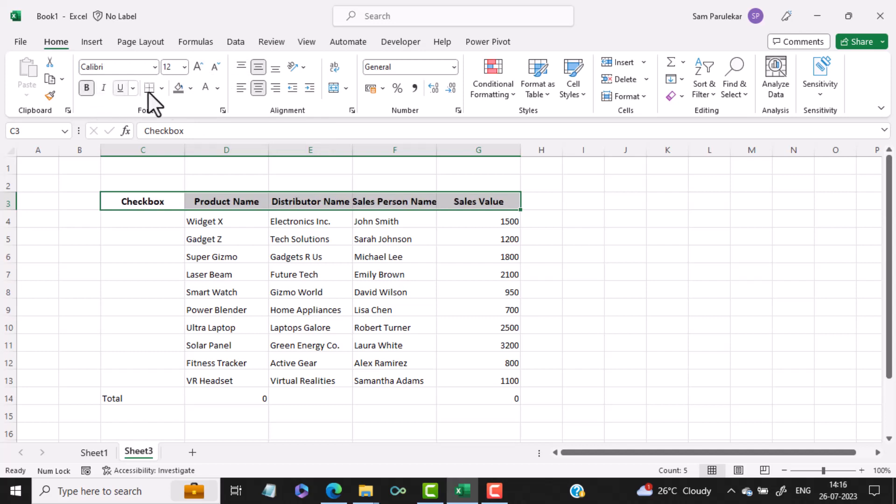
{"action": "left_click", "coordinate": [178, 88]}
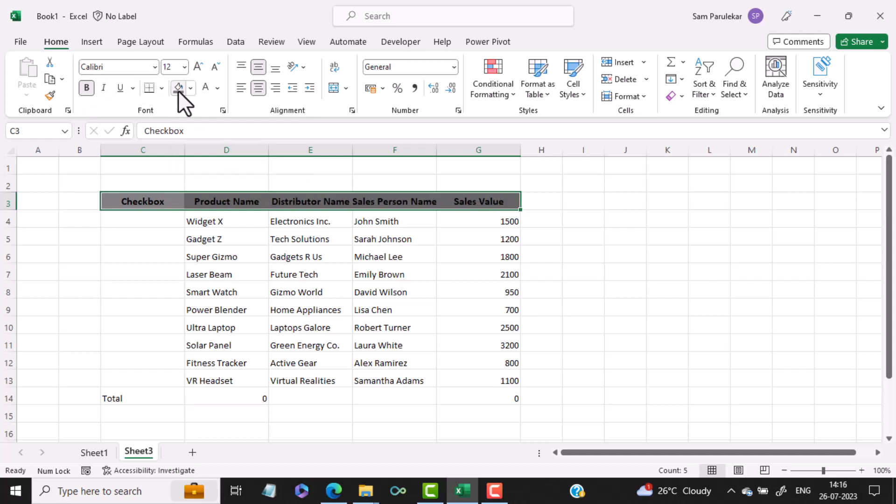
{"action": "left_click", "coordinate": [208, 91]}
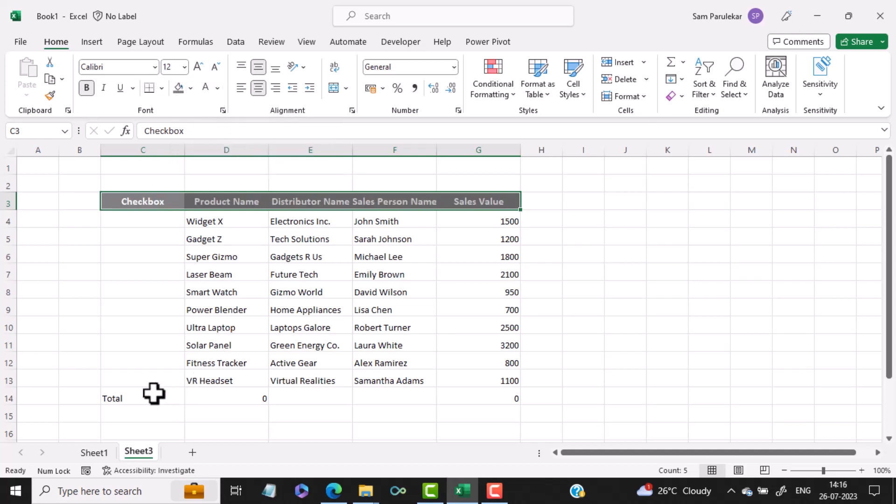
Give the Total row C14:G14 a gray fill with white text, and center the Total label horizontally.
{"action": "left_click_drag", "start_coordinate": [131, 399], "coordinate": [500, 399]}
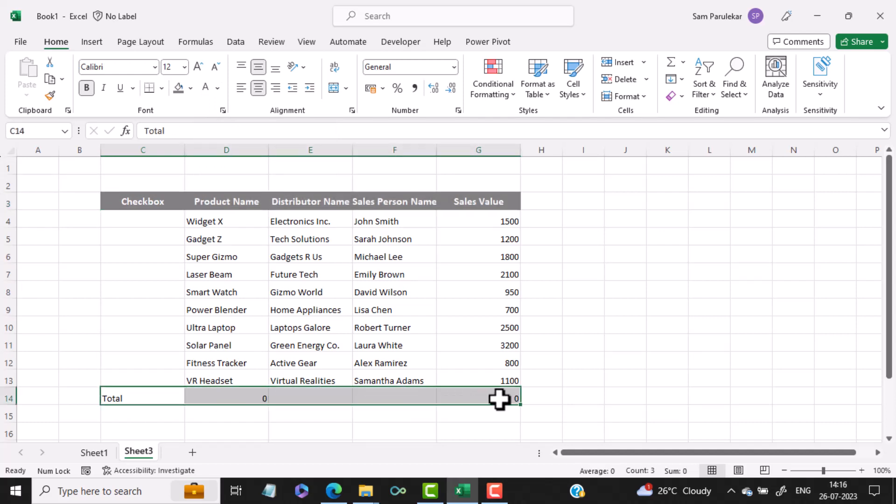
{"action": "left_click", "coordinate": [177, 89]}
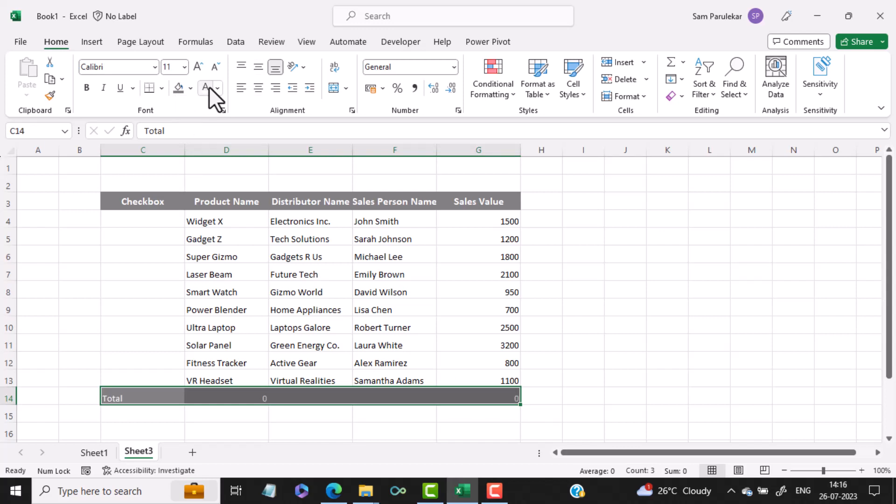
{"action": "left_click", "coordinate": [129, 397]}
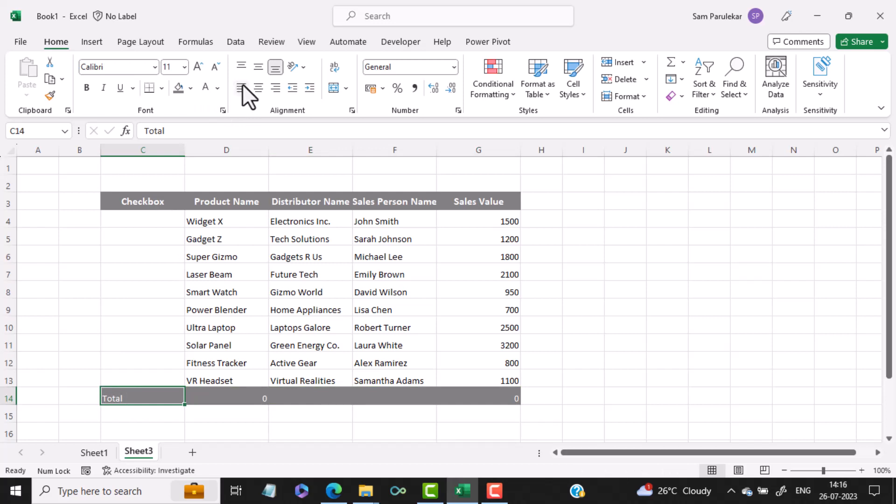
{"action": "left_click", "coordinate": [258, 88]}
Insert a Check Box form control in cell C4, beside Widget X.
{"action": "left_click", "coordinate": [129, 225]}
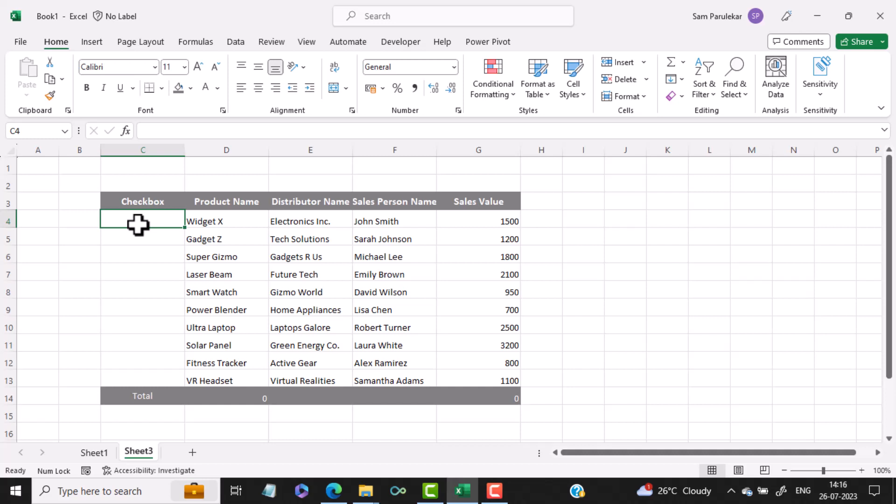
{"action": "left_click", "coordinate": [402, 43]}
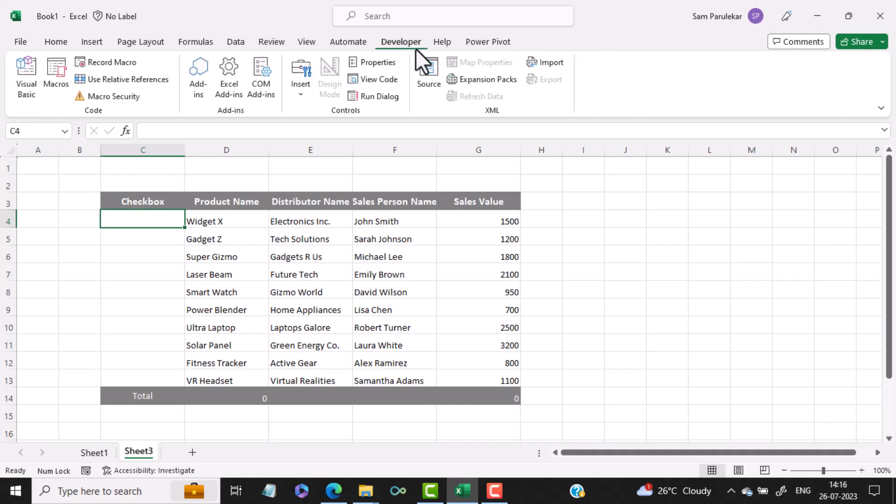
{"action": "left_click", "coordinate": [299, 97]}
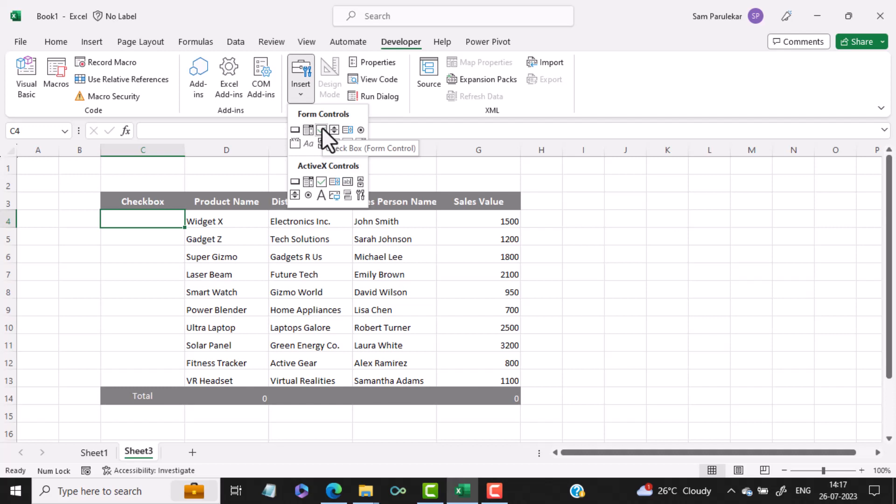
{"action": "left_click", "coordinate": [321, 130]}
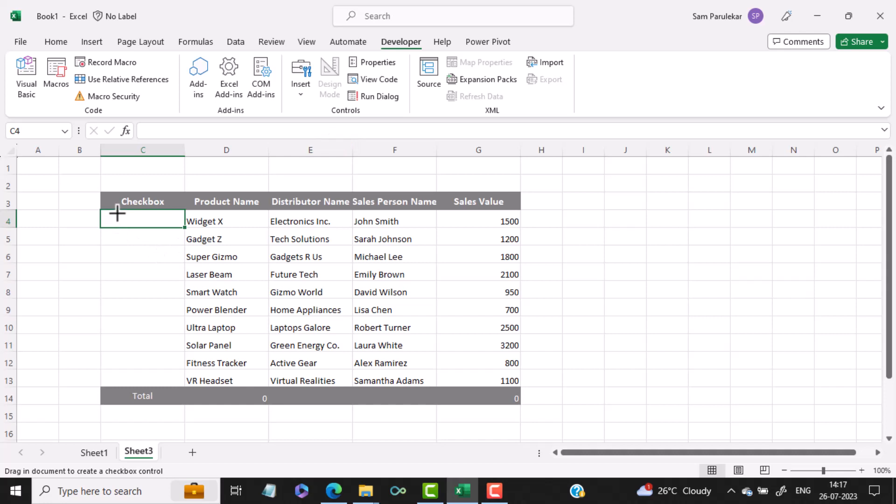
{"action": "left_click_drag", "start_coordinate": [118, 213], "coordinate": [172, 227]}
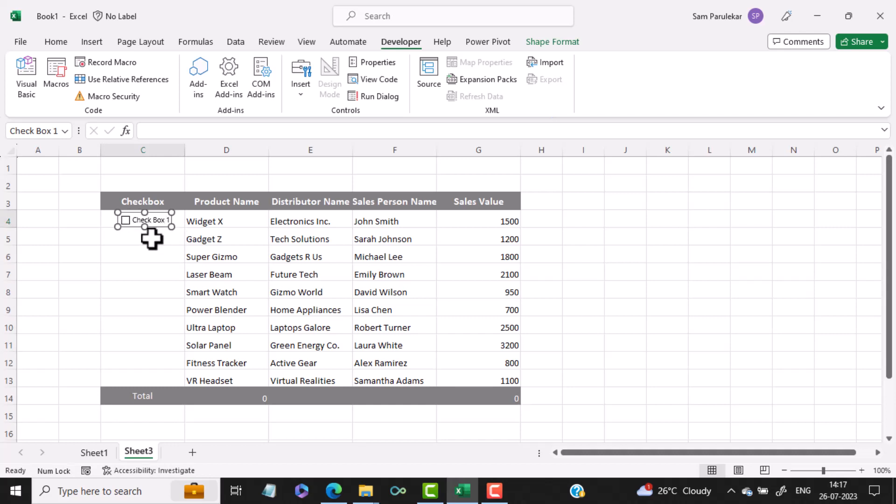
Remove the caption text from the checkbox in cell C4.
{"action": "left_click", "coordinate": [132, 219]}
{"action": "key", "text": "Delete"}
{"action": "key", "text": "Delete"}
{"action": "key", "text": "Delete"}
{"action": "key", "text": "Delete"}
{"action": "key", "text": "Delete"}
{"action": "key", "text": "Delete"}
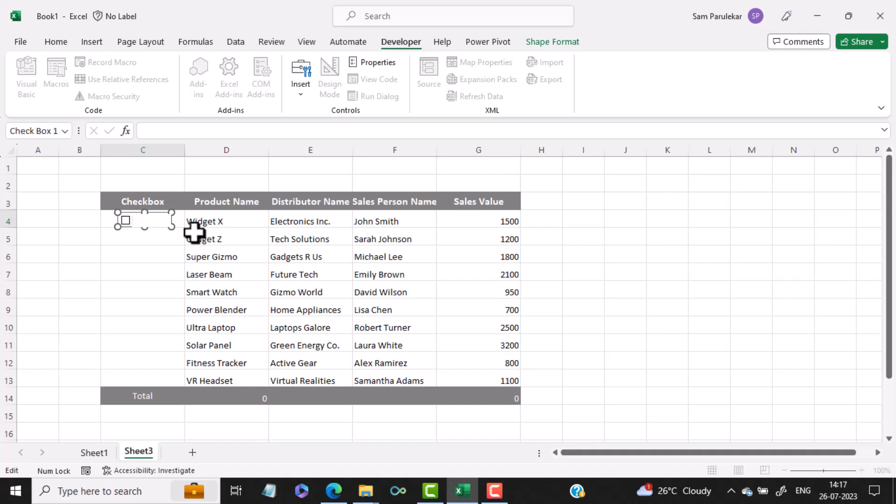
Shrink the frame of the checkbox in C4 around its box and shift it to the cell's horizontal center.
{"action": "left_click_drag", "start_coordinate": [170, 228], "coordinate": [138, 229]}
{"action": "key", "text": "Right"}
{"action": "key", "text": "Right"}
{"action": "key", "text": "Right"}
{"action": "key", "text": "Right"}
{"action": "key", "text": "Right"}
{"action": "key", "text": "Right"}
{"action": "key", "text": "Right"}
{"action": "key", "text": "Right"}
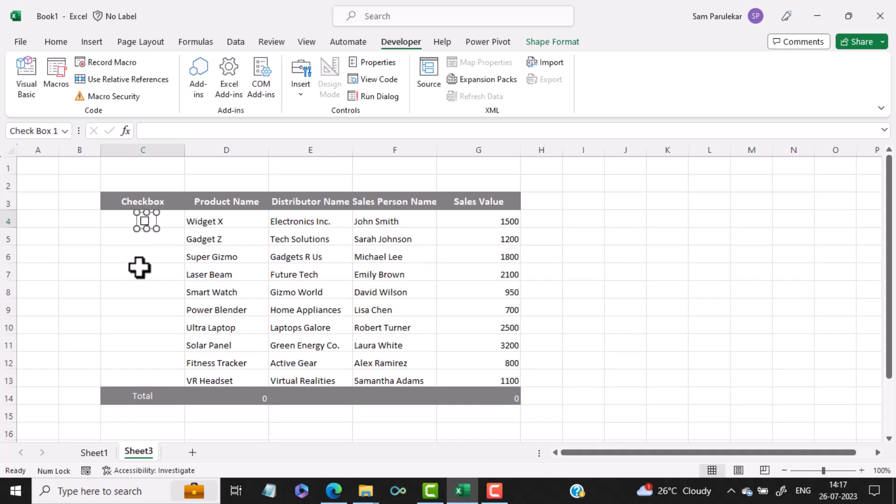
{"action": "left_click", "coordinate": [174, 220]}
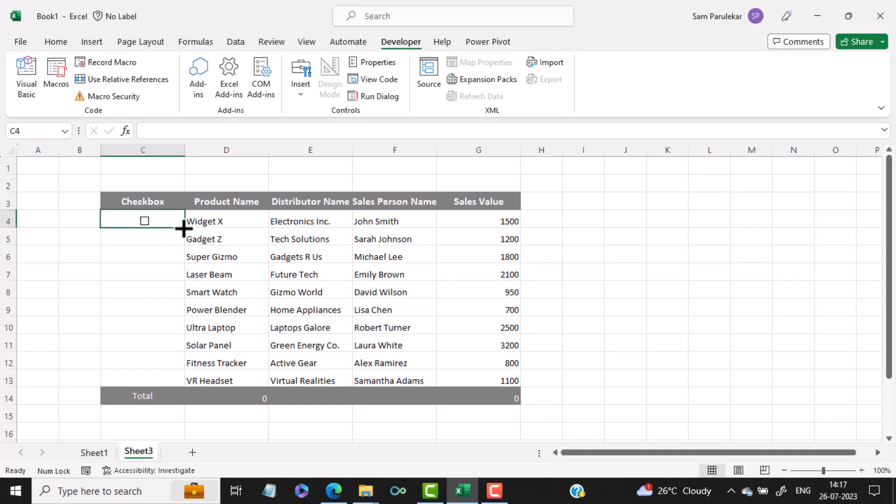
Nudge the checkbox up slightly in cell C4, and fill the cell down through C13 to copy the checkbox.
{"action": "right_click", "coordinate": [145, 221]}
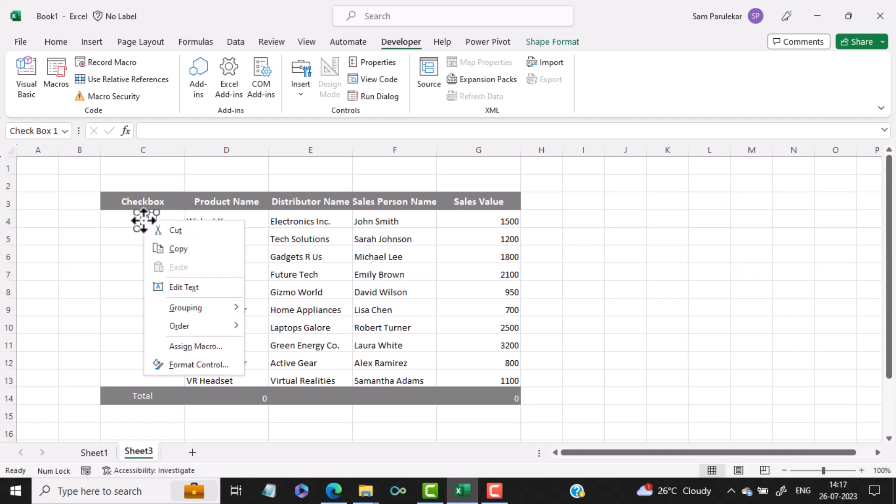
{"action": "key", "text": "Up"}
{"action": "key", "text": "Up"}
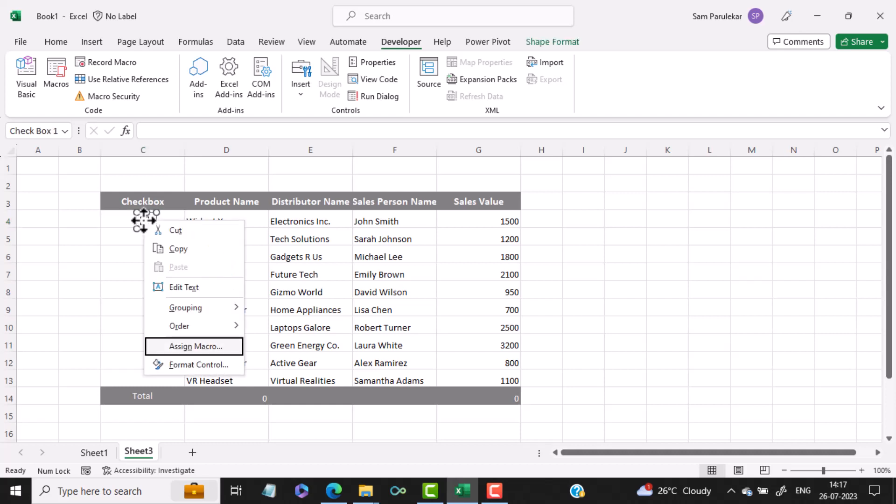
{"action": "key", "text": "Escape"}
{"action": "key", "text": "Up"}
{"action": "key", "text": "Up"}
{"action": "key", "text": "Up"}
{"action": "key", "text": "Up"}
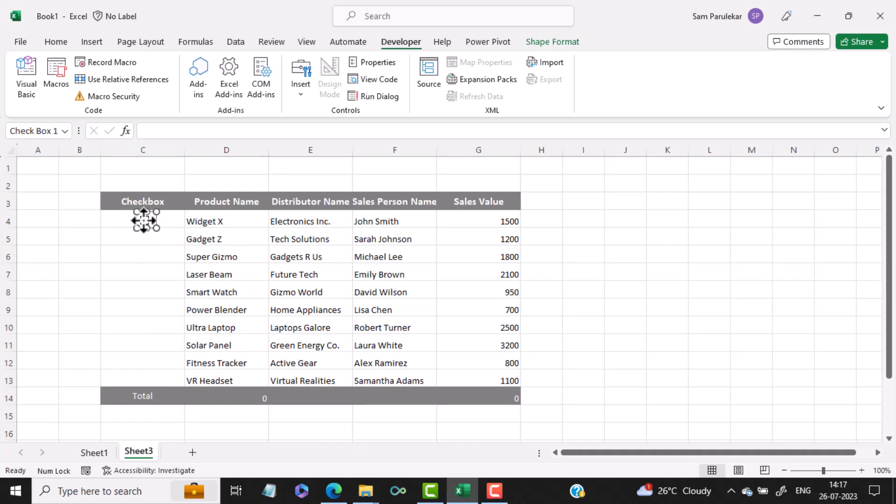
{"action": "left_click", "coordinate": [168, 220]}
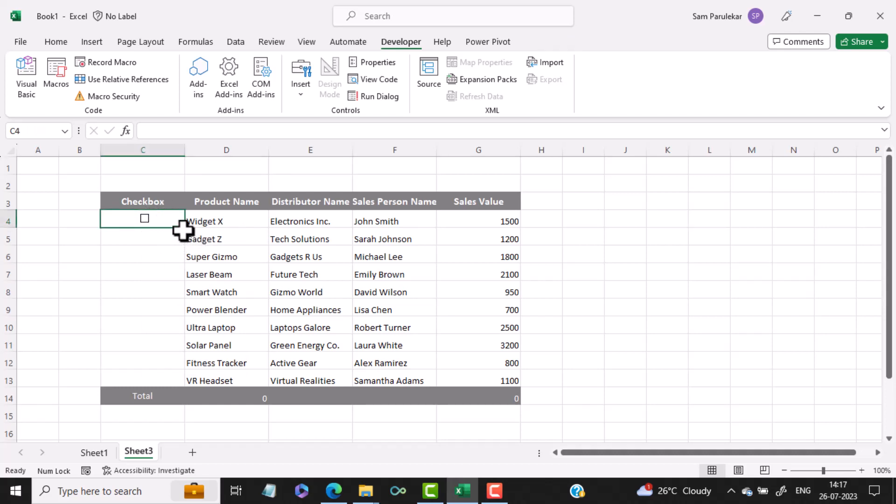
{"action": "left_click_drag", "start_coordinate": [185, 229], "coordinate": [166, 387]}
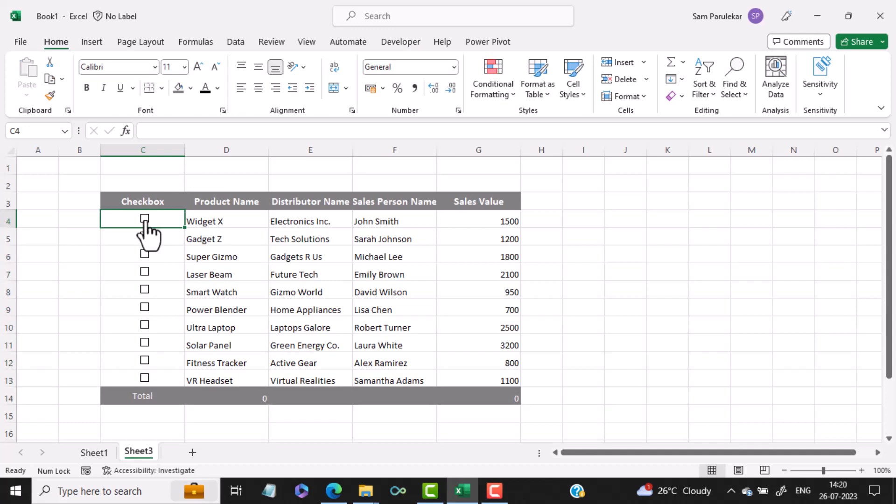
Link the checkbox in the Widget X row to cell $C$4 through Format Control.
{"action": "right_click", "coordinate": [145, 221]}
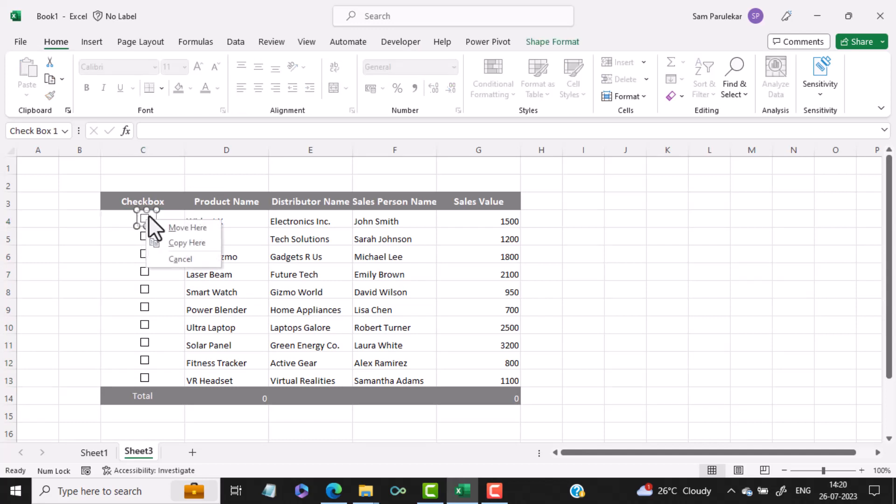
{"action": "key", "text": "Escape"}
{"action": "right_click", "coordinate": [148, 215]}
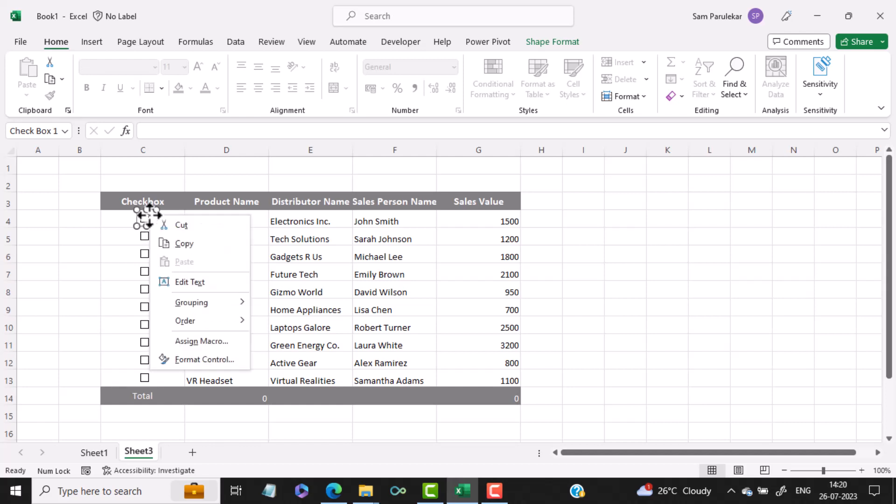
{"action": "left_click", "coordinate": [188, 360]}
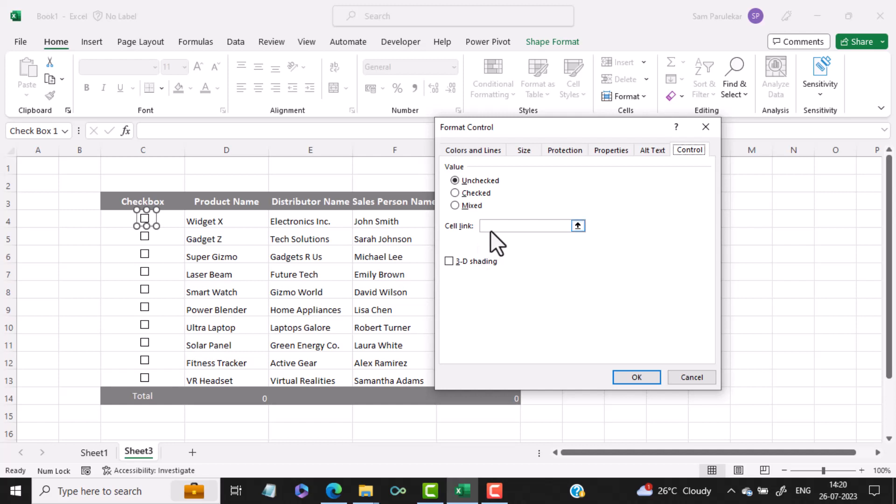
{"action": "left_click", "coordinate": [490, 226]}
{"action": "left_click", "coordinate": [119, 219]}
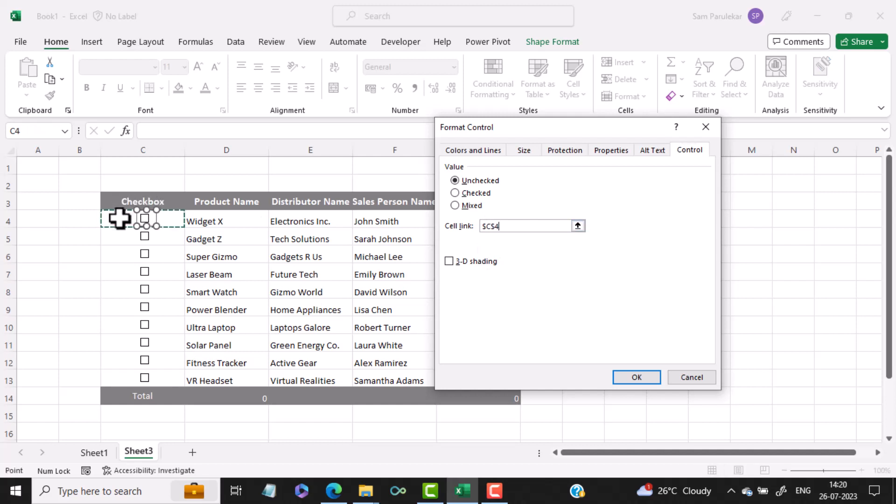
{"action": "left_click", "coordinate": [636, 377]}
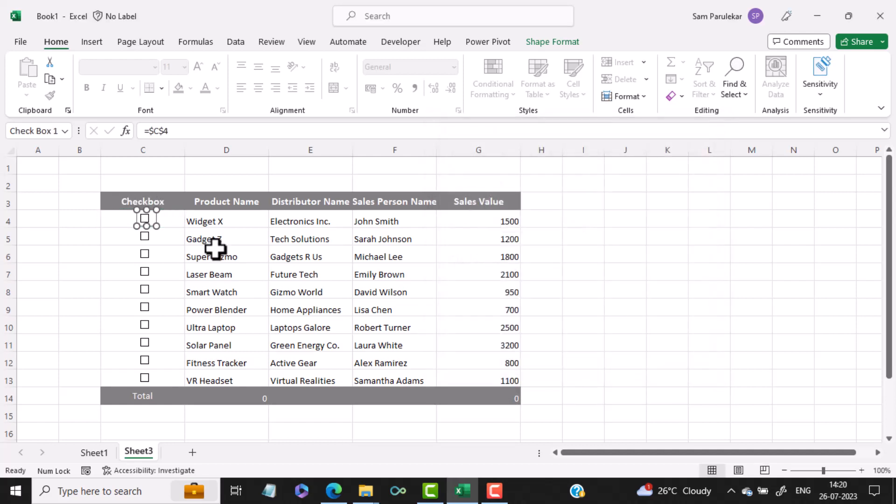
Link the checkbox in the Gadget Z row to cell $C$5.
{"action": "right_click", "coordinate": [145, 236]}
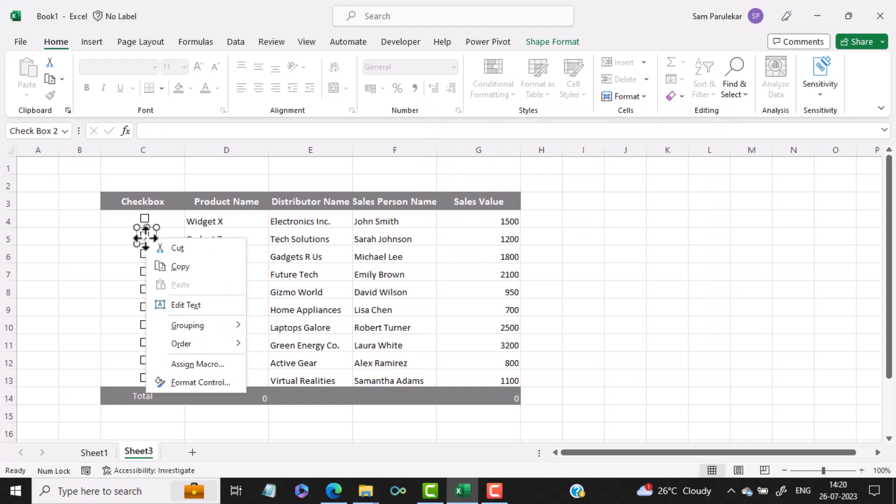
{"action": "left_click", "coordinate": [183, 385]}
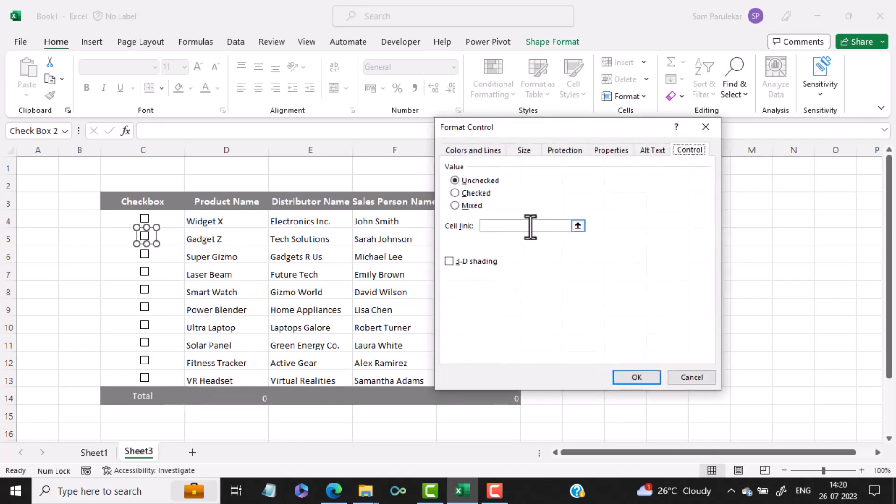
{"action": "left_click", "coordinate": [529, 226]}
{"action": "left_click", "coordinate": [124, 233]}
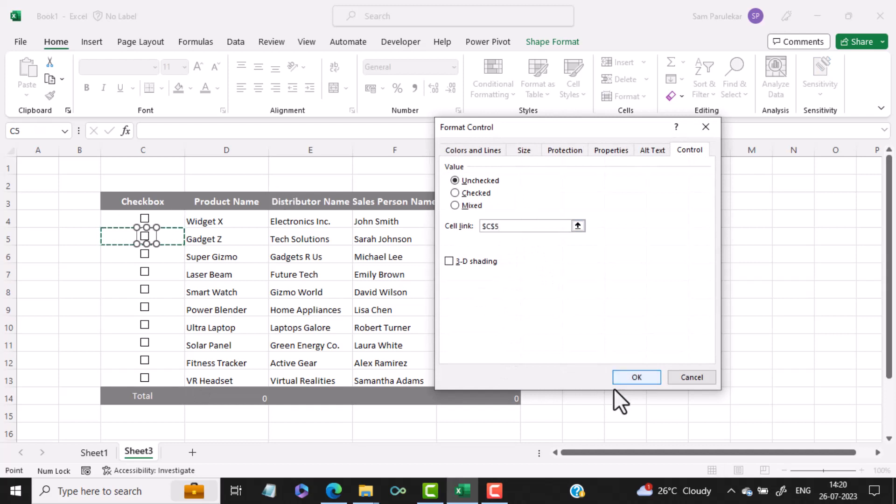
{"action": "left_click", "coordinate": [632, 377]}
Link the checkbox in the Super Gizmo row to cell $C$6.
{"action": "right_click", "coordinate": [144, 254]}
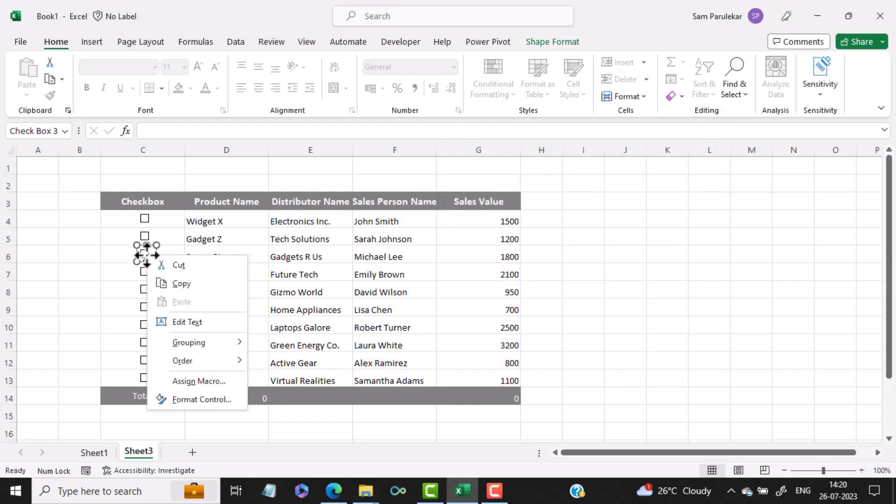
{"action": "left_click", "coordinate": [188, 401]}
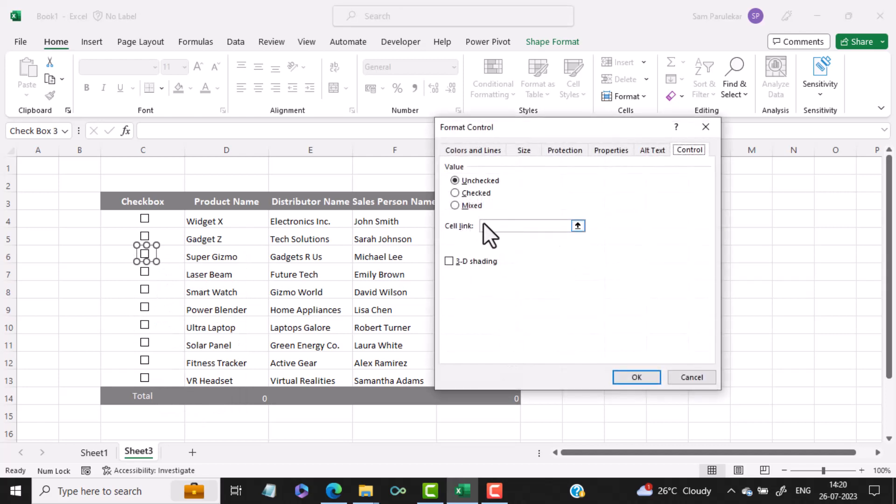
{"action": "left_click", "coordinate": [502, 227]}
{"action": "left_click", "coordinate": [123, 255]}
{"action": "left_click", "coordinate": [624, 381]}
Link the checkbox in the Laser Beam row to cell $C$7.
{"action": "right_click", "coordinate": [144, 272]}
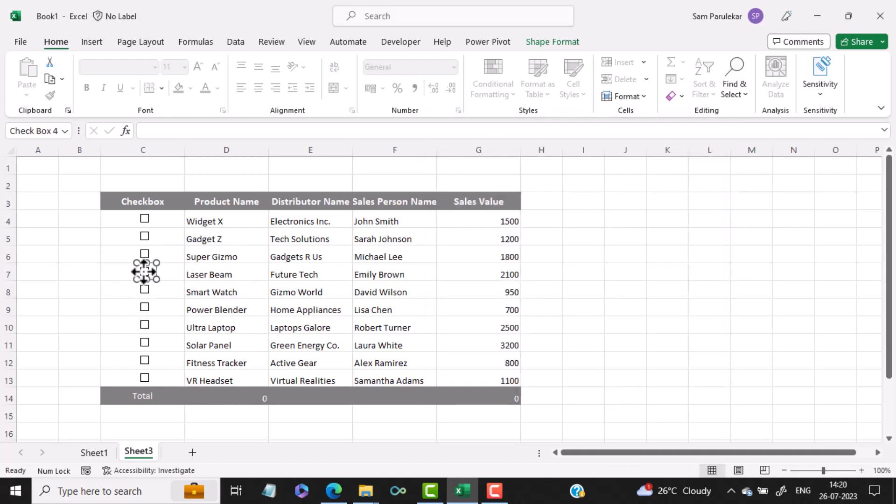
{"action": "left_click", "coordinate": [184, 417]}
{"action": "left_click", "coordinate": [466, 227]}
{"action": "left_click", "coordinate": [117, 274]}
{"action": "key", "text": "Return"}
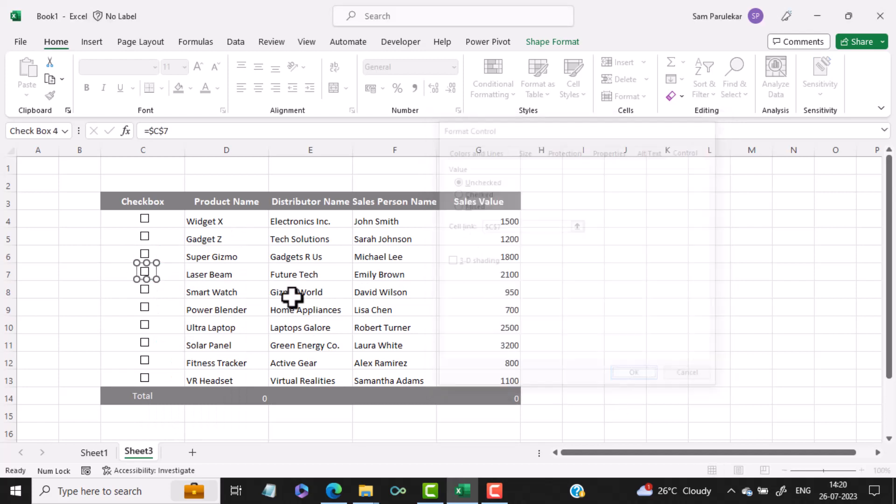
Link the checkbox in the Smart Watch row to cell $C$8.
{"action": "right_click", "coordinate": [144, 290]}
{"action": "left_click", "coordinate": [199, 436]}
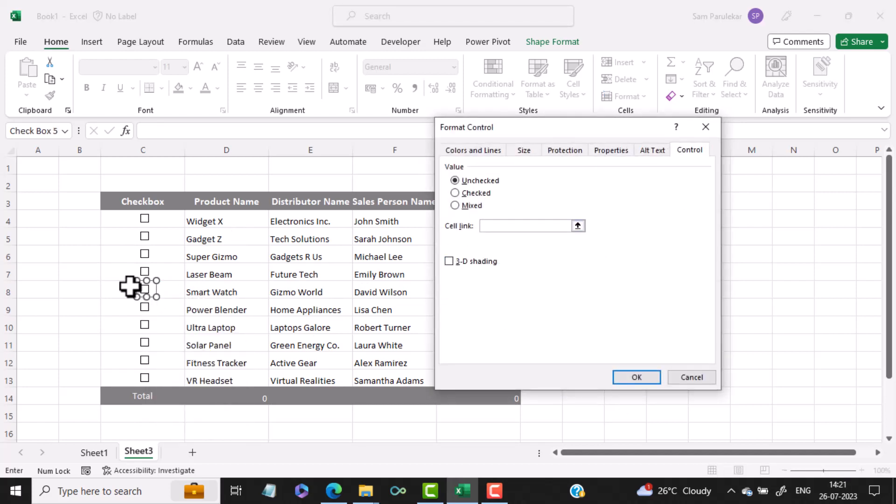
{"action": "left_click", "coordinate": [131, 290]}
{"action": "key", "text": "Return"}
Link the checkbox in the Power Blender row to cell $C$9.
{"action": "right_click", "coordinate": [145, 307]}
{"action": "left_click", "coordinate": [200, 451]}
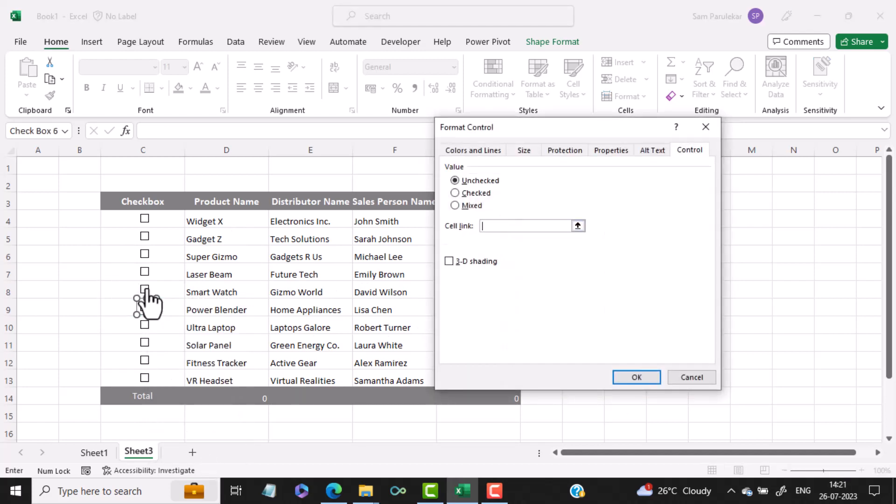
{"action": "left_click", "coordinate": [136, 308]}
{"action": "left_click", "coordinate": [637, 378]}
Link the checkbox in the Ultra Laptop row to cell $C$10.
{"action": "right_click", "coordinate": [145, 325]}
{"action": "left_click", "coordinate": [235, 326]}
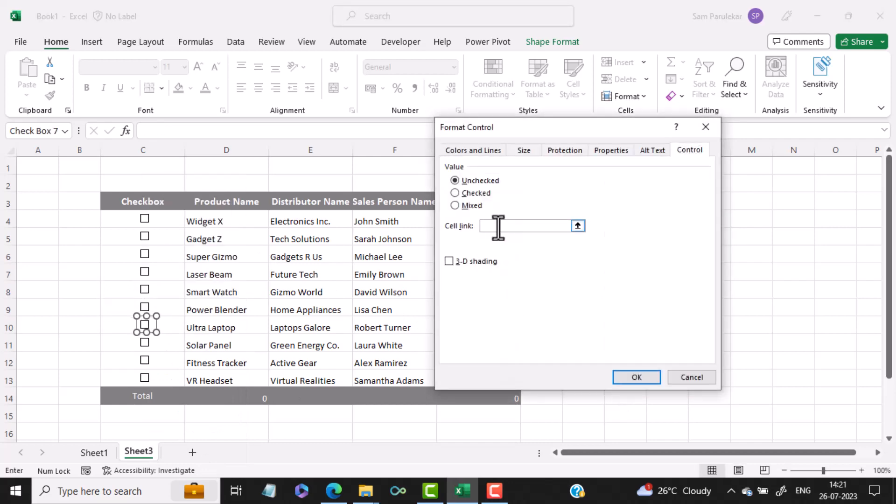
{"action": "left_click", "coordinate": [136, 326]}
{"action": "left_click", "coordinate": [636, 377]}
Link the checkbox in the Solar Panel row to cell $C$11.
{"action": "right_click", "coordinate": [144, 343]}
{"action": "left_click", "coordinate": [249, 329]}
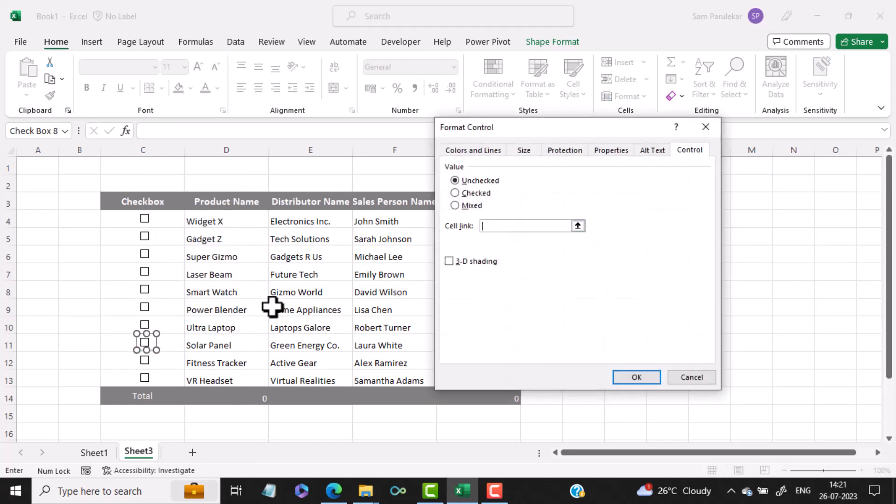
{"action": "left_click", "coordinate": [117, 347]}
{"action": "left_click", "coordinate": [637, 377]}
Link the checkbox in the Fitness Tracker row to cell $C$12.
{"action": "right_click", "coordinate": [145, 361]}
{"action": "left_click", "coordinate": [201, 350]}
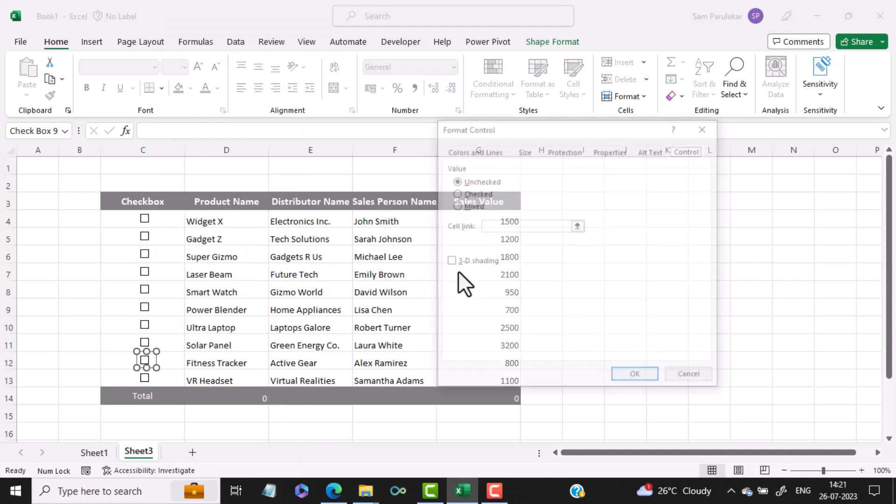
{"action": "left_click", "coordinate": [117, 363]}
{"action": "left_click", "coordinate": [636, 374]}
Link the checkbox in the VR Headset row to cell $C$13 and deselect the checkbox.
{"action": "right_click", "coordinate": [146, 377]}
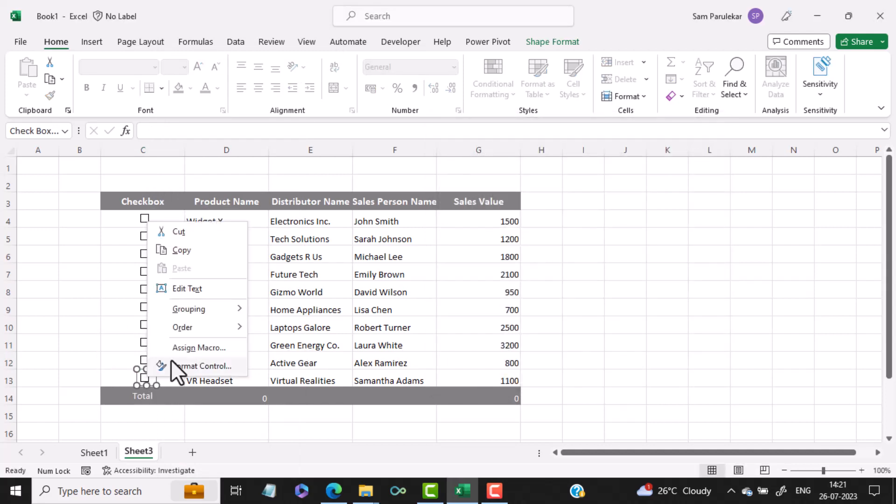
{"action": "left_click", "coordinate": [201, 366]}
{"action": "left_click", "coordinate": [140, 380]}
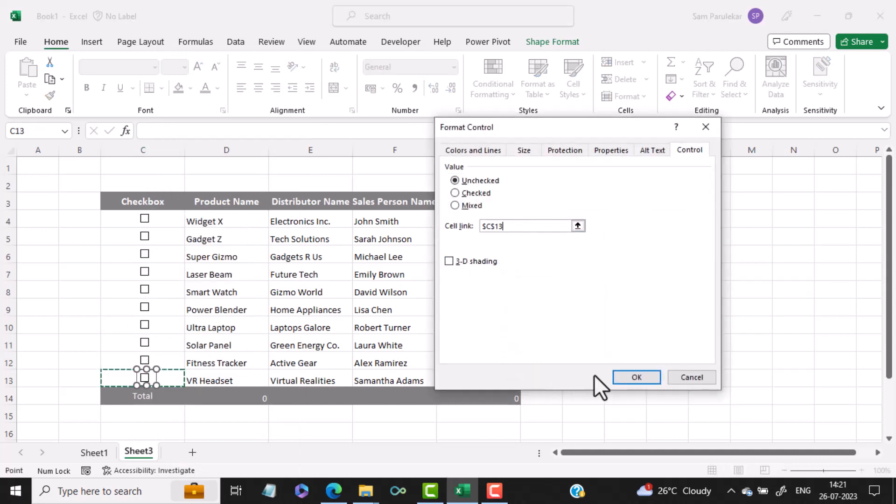
{"action": "left_click", "coordinate": [637, 378]}
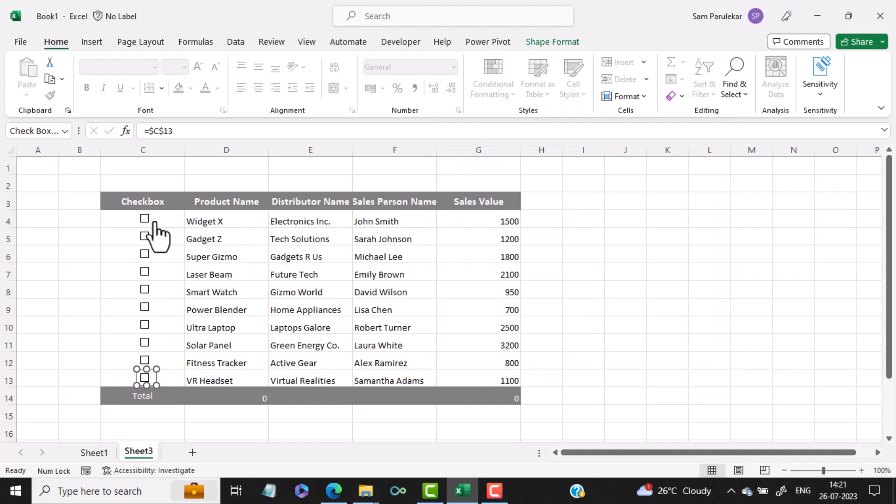
{"action": "left_click", "coordinate": [59, 244]}
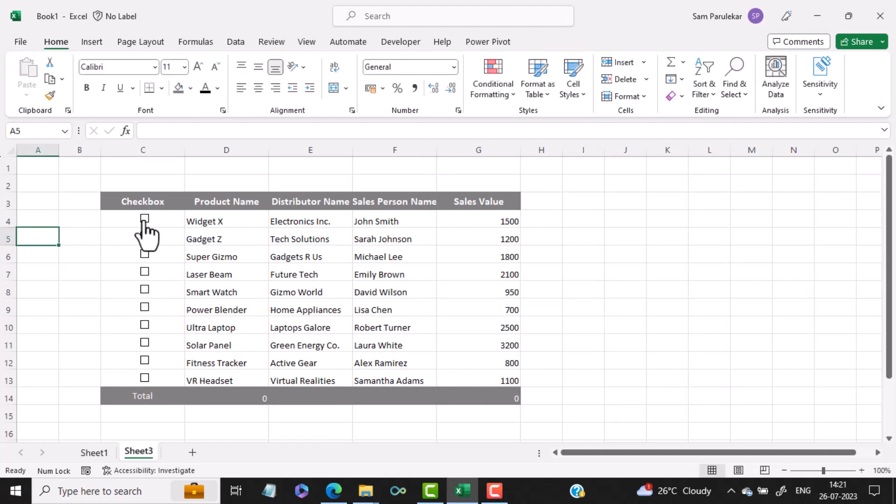
Tick all ten product checkboxes from Widget X to VR Headset to test their cell links.
{"action": "left_click", "coordinate": [145, 220]}
{"action": "left_click", "coordinate": [144, 237]}
{"action": "left_click", "coordinate": [144, 255]}
{"action": "left_click", "coordinate": [144, 272]}
{"action": "left_click", "coordinate": [145, 290]}
{"action": "left_click", "coordinate": [144, 307]}
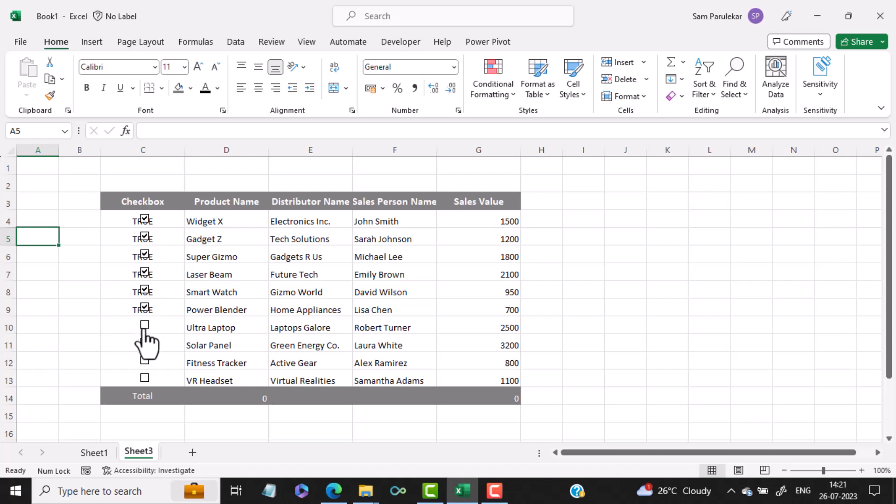
{"action": "left_click", "coordinate": [144, 326]}
{"action": "left_click", "coordinate": [144, 343]}
{"action": "left_click", "coordinate": [145, 361]}
{"action": "left_click", "coordinate": [145, 379]}
Untick all ten product checkboxes from Widget X to VR Headset.
{"action": "left_click", "coordinate": [145, 219]}
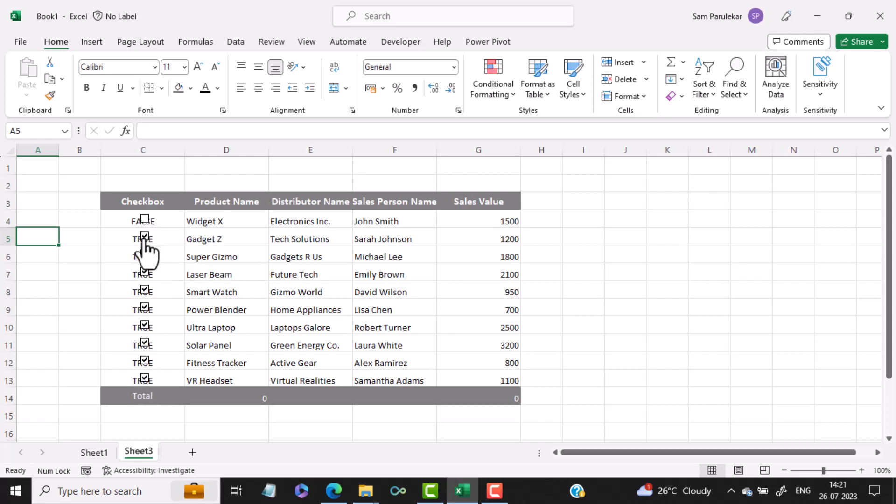
{"action": "left_click", "coordinate": [144, 237]}
{"action": "left_click", "coordinate": [144, 255]}
{"action": "left_click", "coordinate": [144, 272]}
{"action": "left_click", "coordinate": [144, 290]}
{"action": "left_click", "coordinate": [144, 308]}
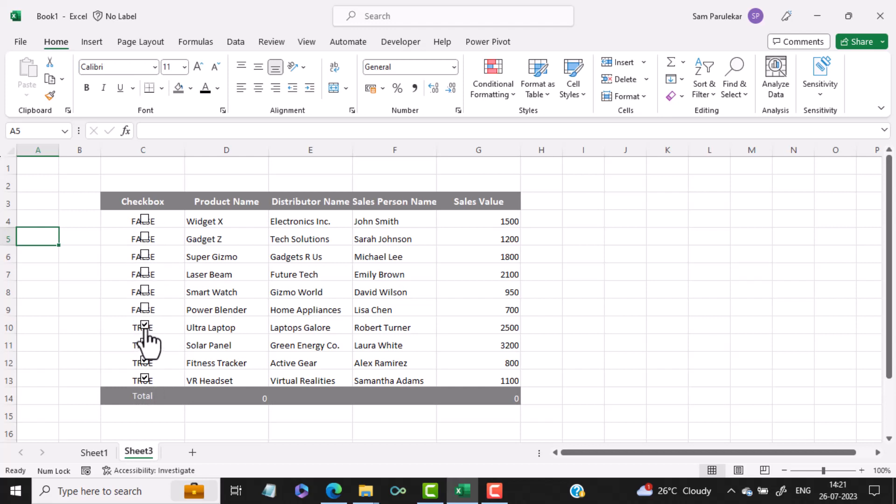
{"action": "left_click", "coordinate": [144, 325]}
{"action": "left_click", "coordinate": [145, 344]}
{"action": "left_click", "coordinate": [145, 361]}
{"action": "left_click", "coordinate": [145, 379]}
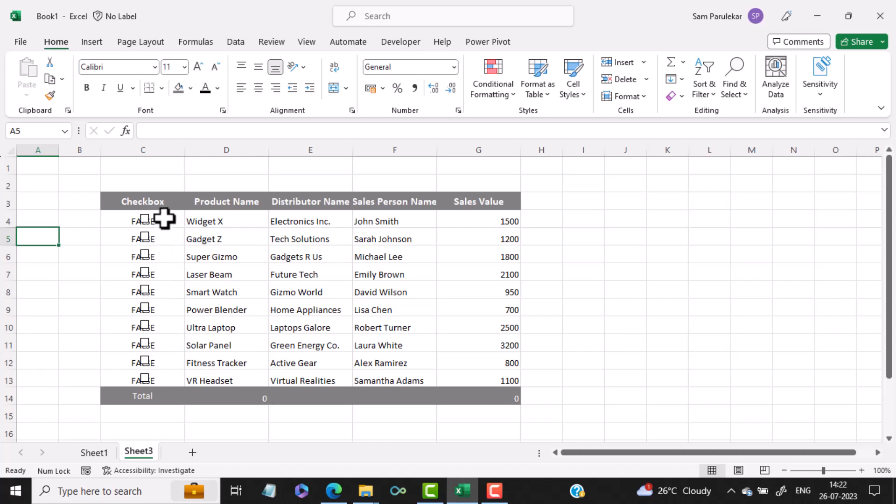
Hide the TRUE/FALSE values in C4:C13 by applying the custom number format ;;; to the cells.
{"action": "left_click_drag", "start_coordinate": [164, 218], "coordinate": [176, 378]}
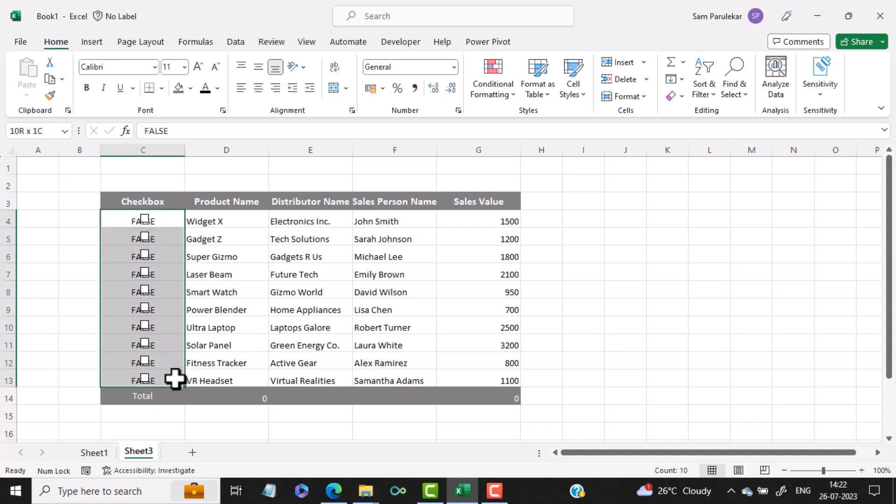
{"action": "right_click", "coordinate": [162, 269]}
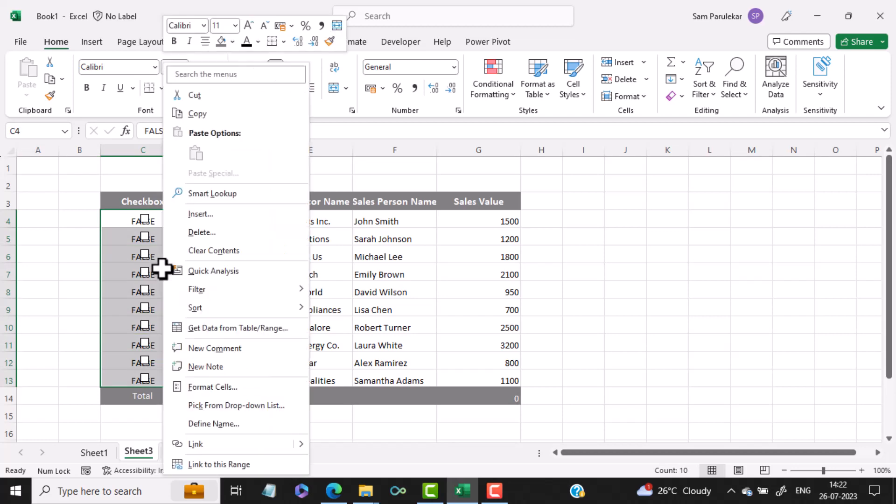
{"action": "left_click", "coordinate": [206, 386]}
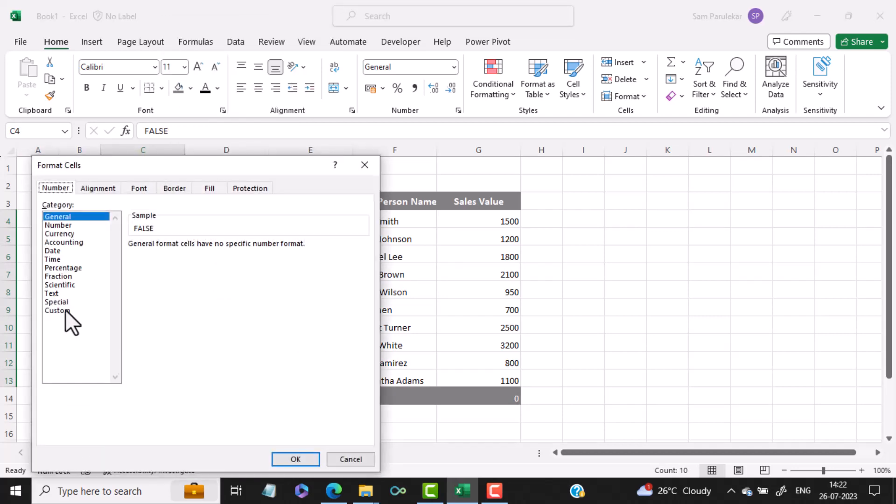
{"action": "left_click", "coordinate": [66, 311]}
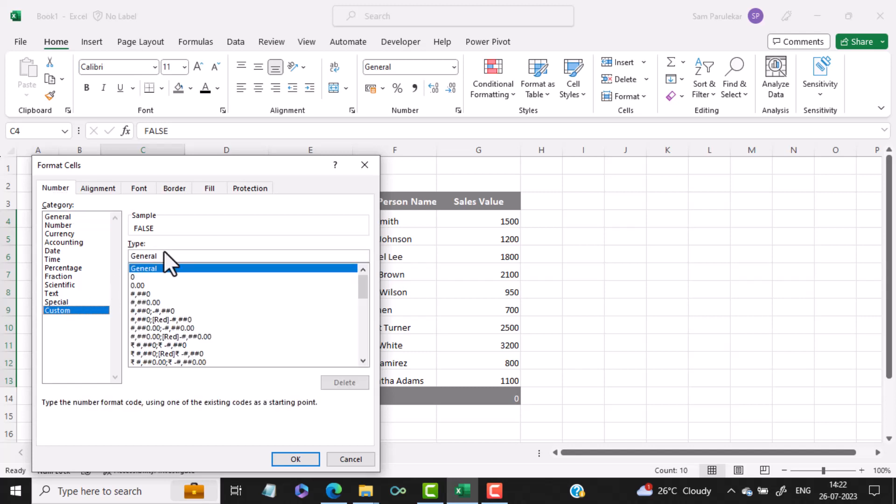
{"action": "left_click_drag", "start_coordinate": [170, 256], "coordinate": [118, 256]}
{"action": "type", "text": ";"}
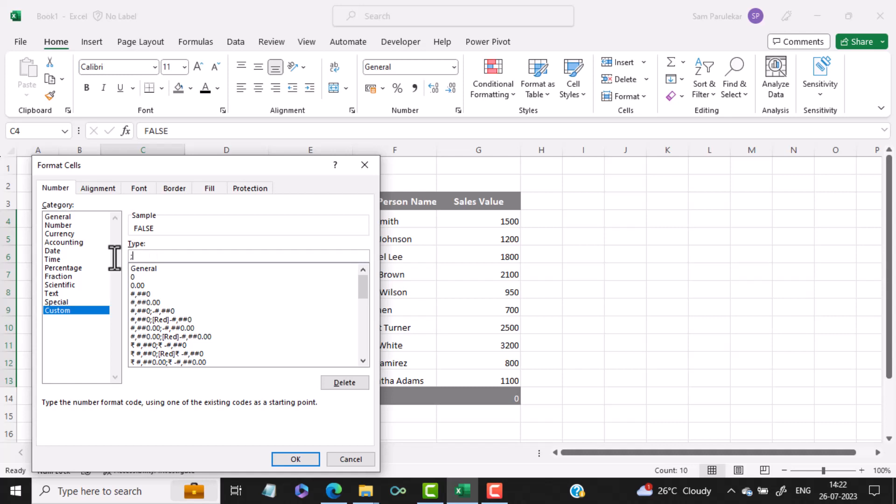
{"action": "type", "text": ";;"}
{"action": "left_click", "coordinate": [295, 460]}
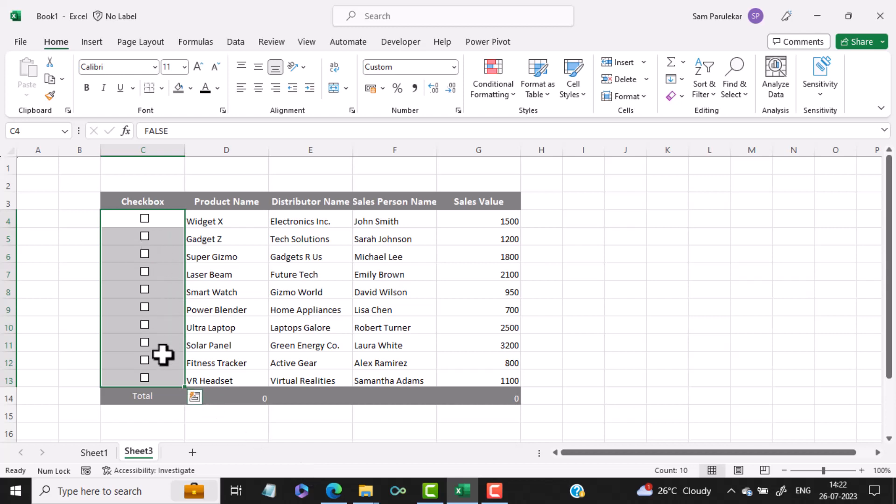
{"action": "left_click", "coordinate": [612, 344]}
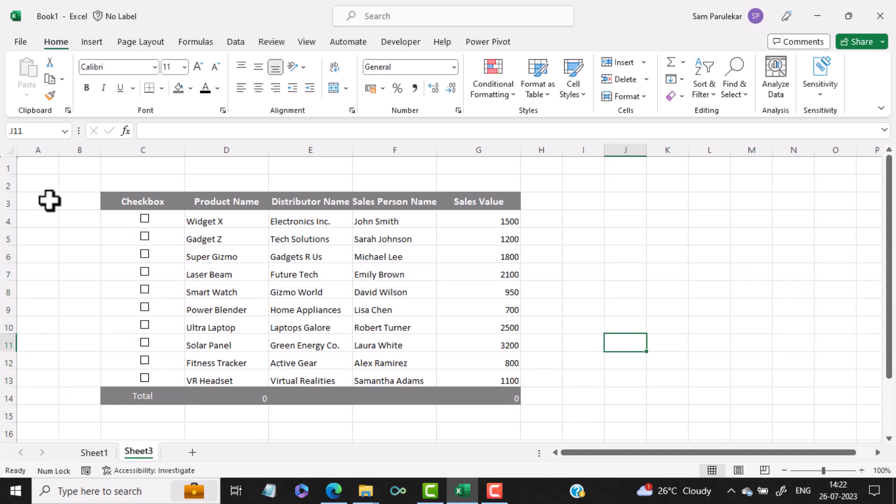
Start a formula-based conditional formatting rule for C4:G13 with the formula =$C4.
{"action": "left_click_drag", "start_coordinate": [108, 219], "coordinate": [472, 376]}
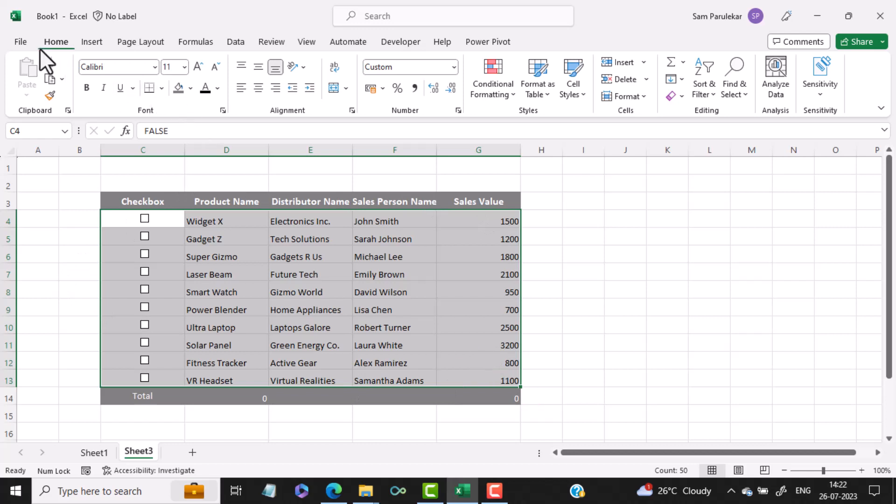
{"action": "left_click", "coordinate": [508, 95]}
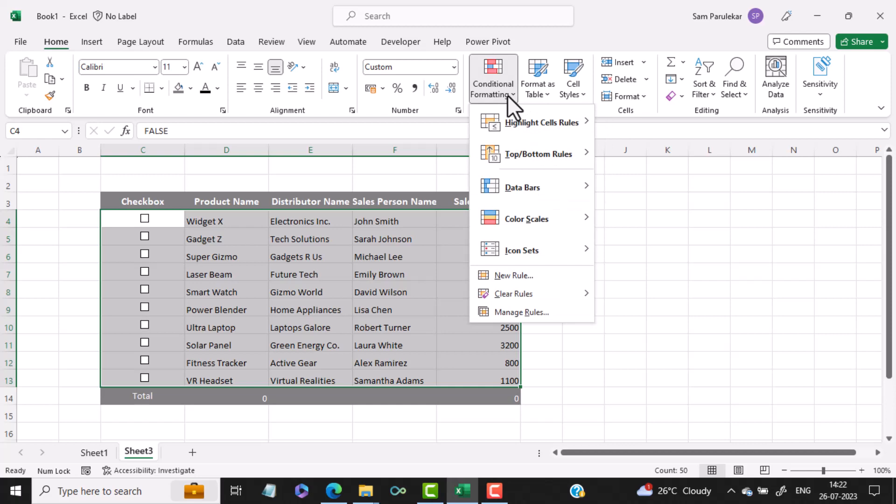
{"action": "left_click", "coordinate": [515, 276]}
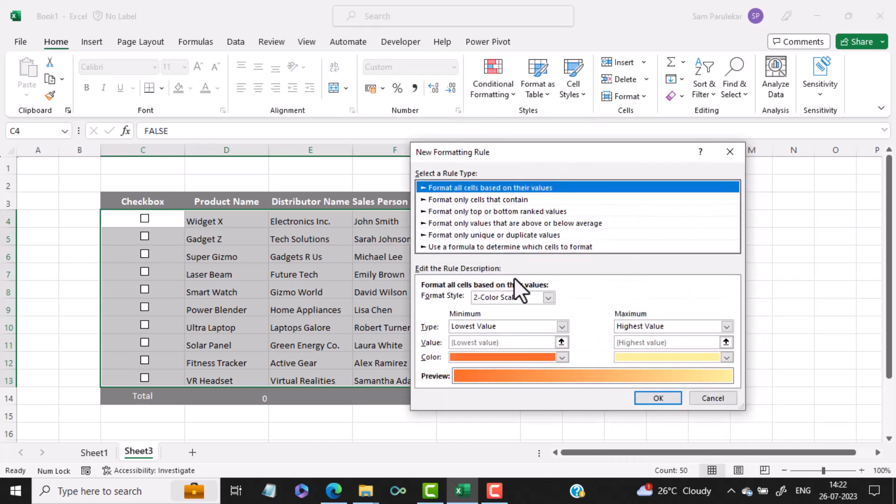
{"action": "left_click", "coordinate": [474, 246]}
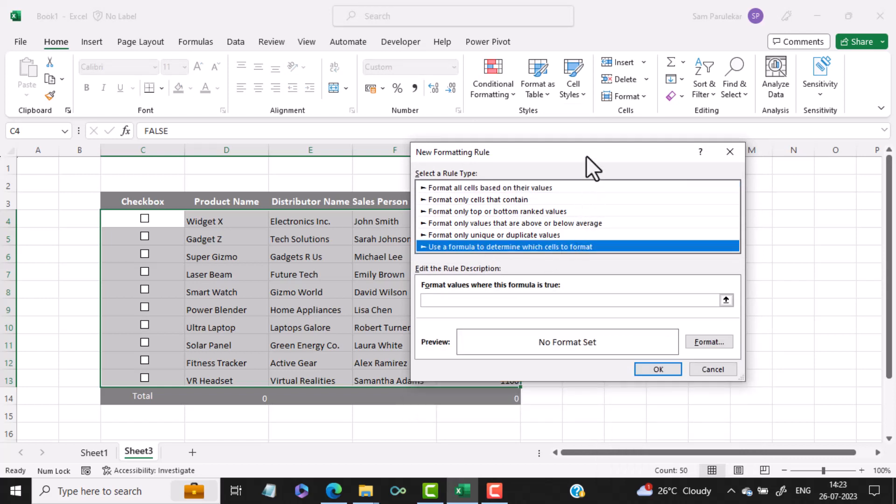
{"action": "left_click_drag", "start_coordinate": [587, 154], "coordinate": [695, 149]}
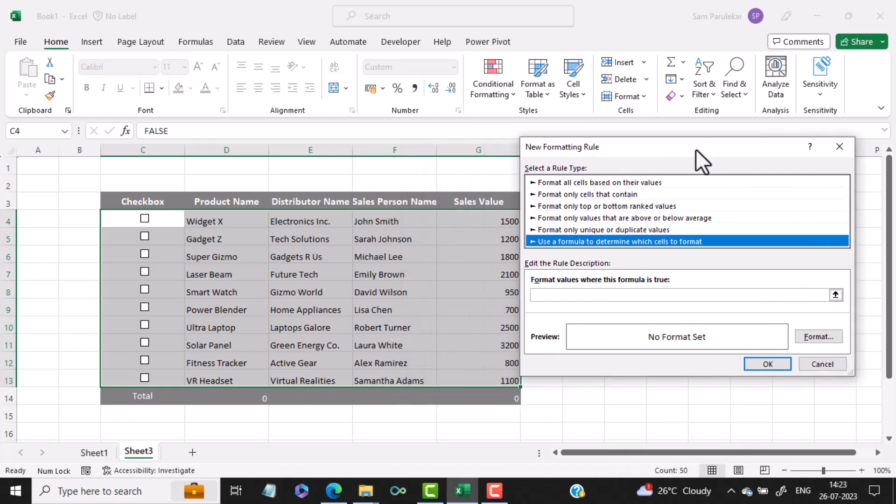
{"action": "left_click", "coordinate": [558, 294]}
{"action": "left_click", "coordinate": [547, 295]}
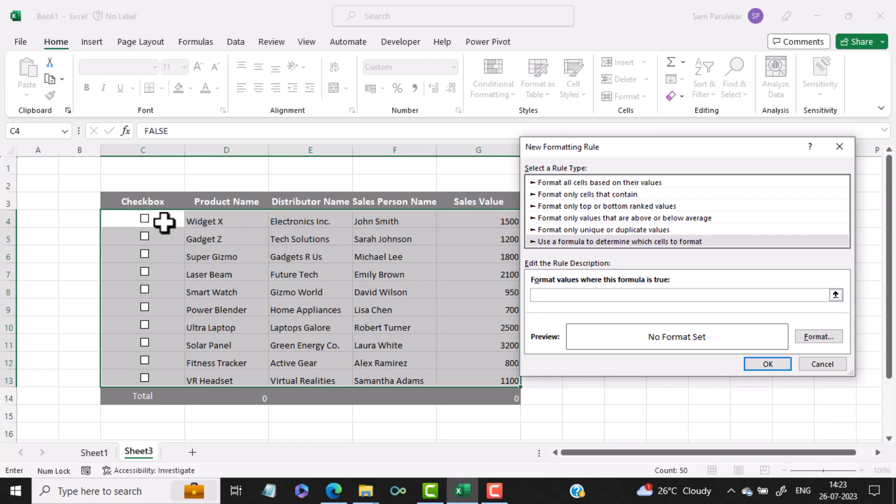
{"action": "left_click", "coordinate": [164, 222]}
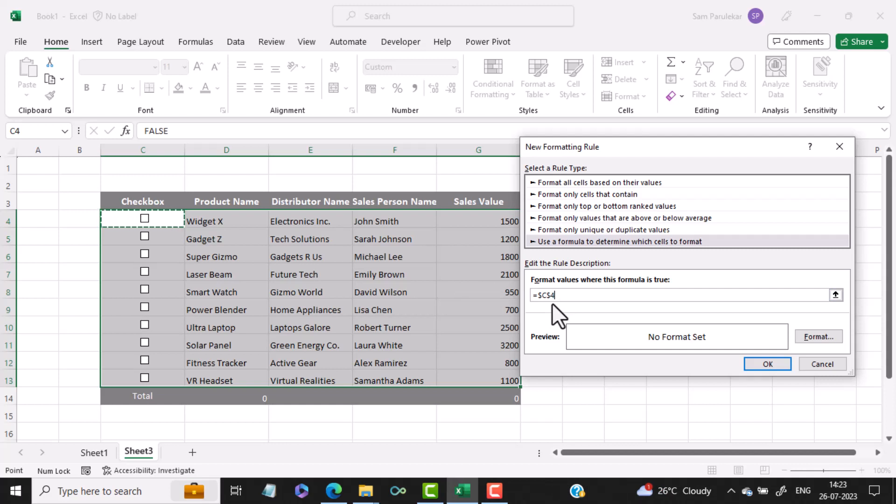
{"action": "key", "text": "BackSpace"}
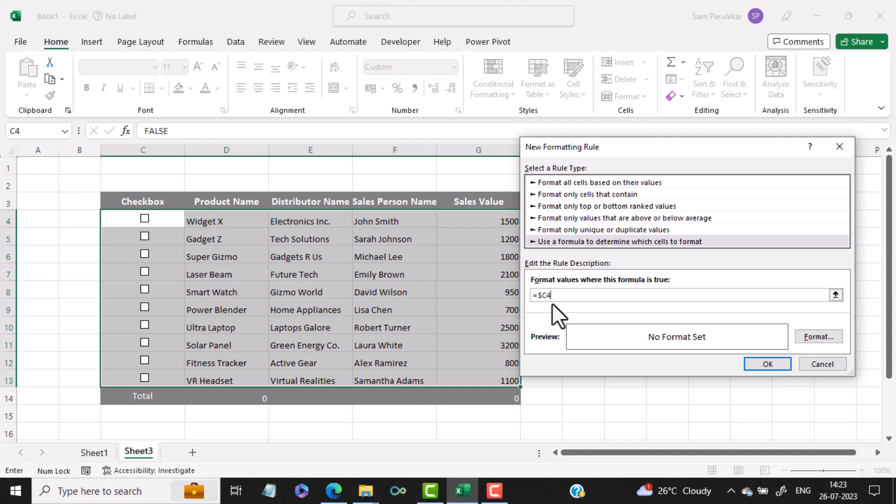
Give the rule a standard green fill and white font colour, and apply it to the table rows.
{"action": "left_click", "coordinate": [831, 337]}
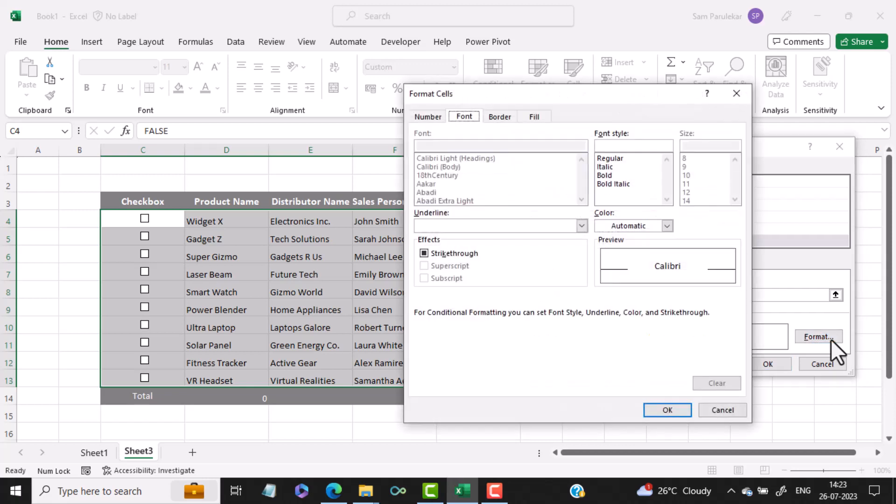
{"action": "left_click", "coordinate": [536, 117]}
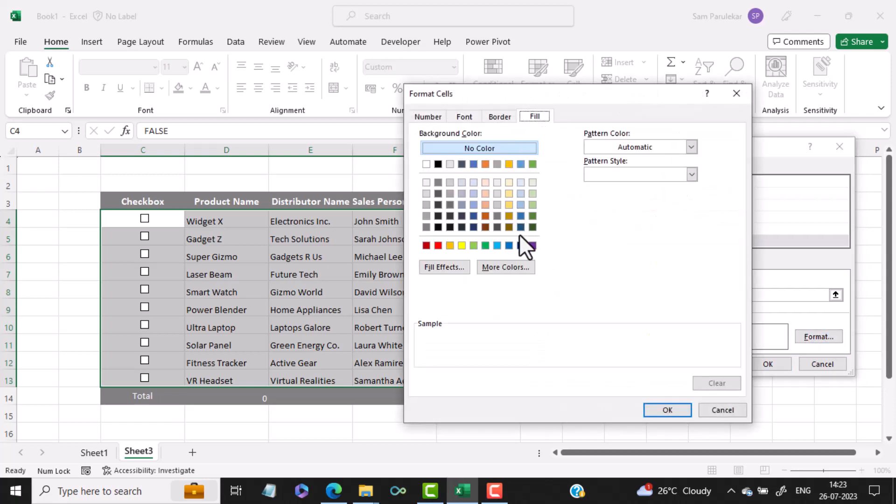
{"action": "left_click", "coordinate": [485, 246]}
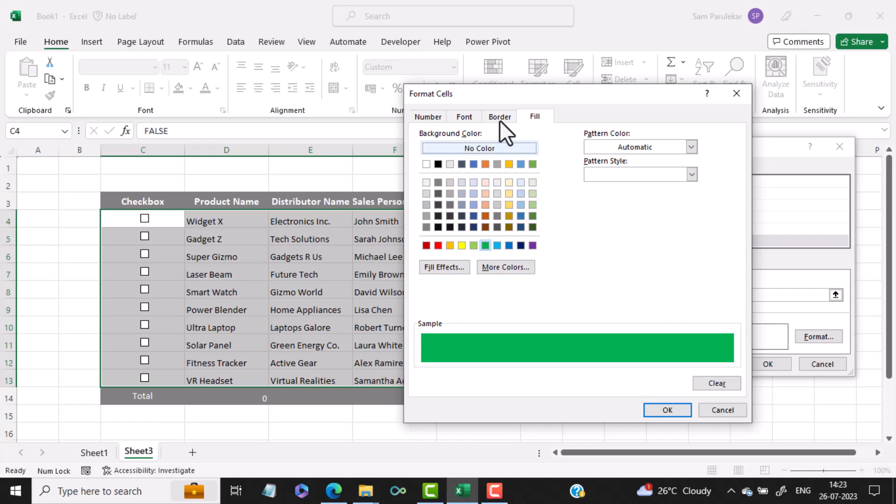
{"action": "left_click", "coordinate": [469, 116]}
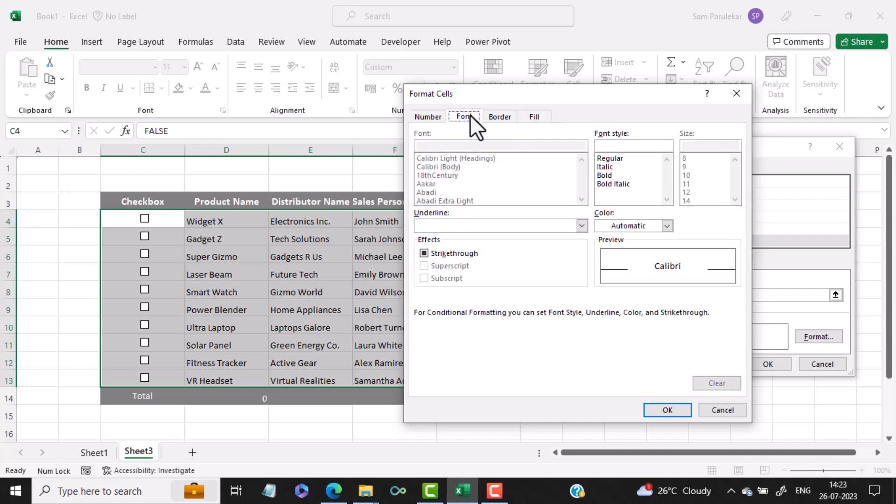
{"action": "left_click", "coordinate": [642, 224]}
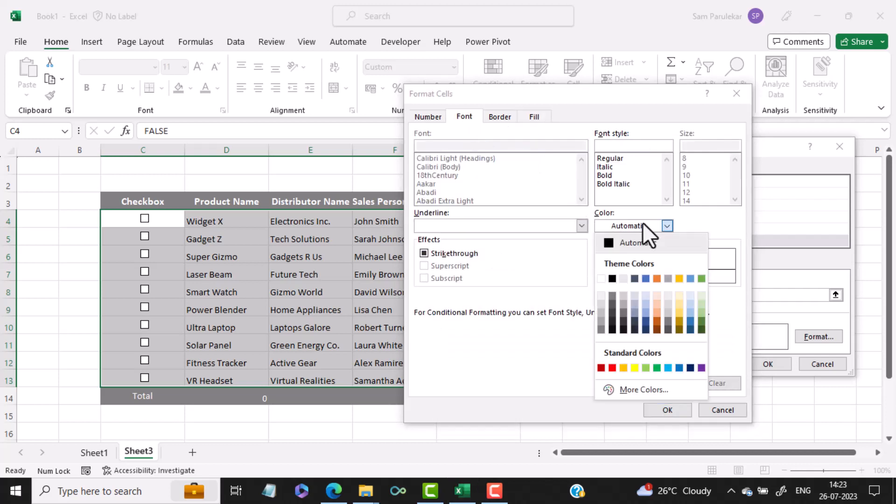
{"action": "left_click", "coordinate": [604, 279]}
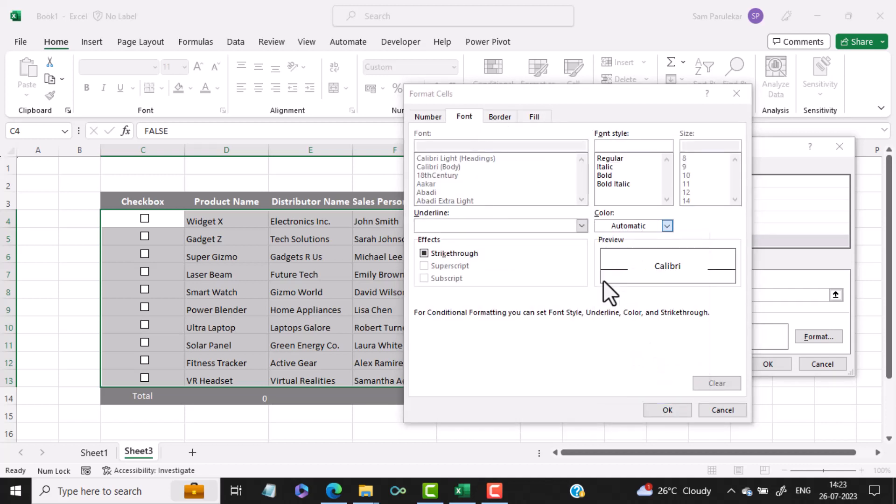
{"action": "left_click", "coordinate": [667, 411]}
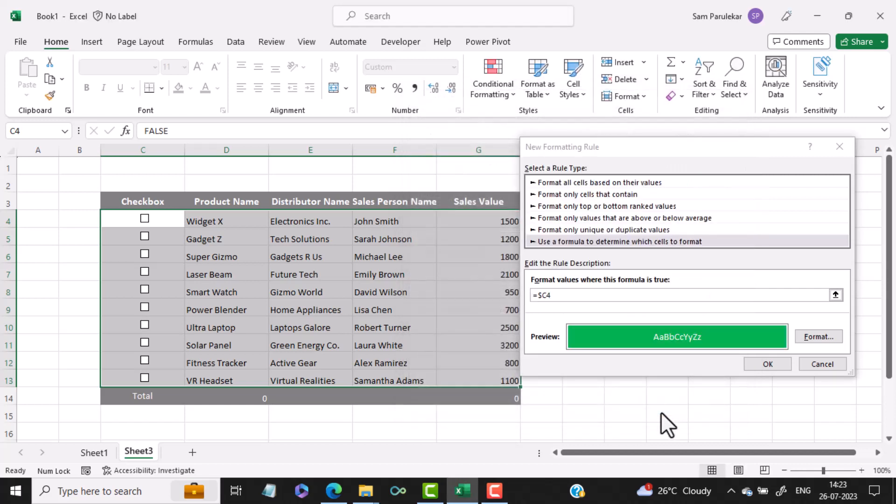
{"action": "left_click", "coordinate": [758, 364]}
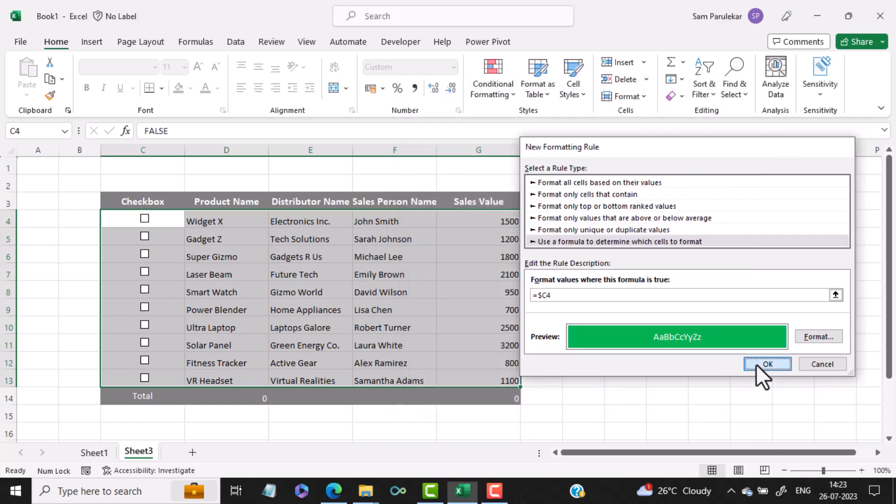
{"action": "left_click", "coordinate": [616, 329]}
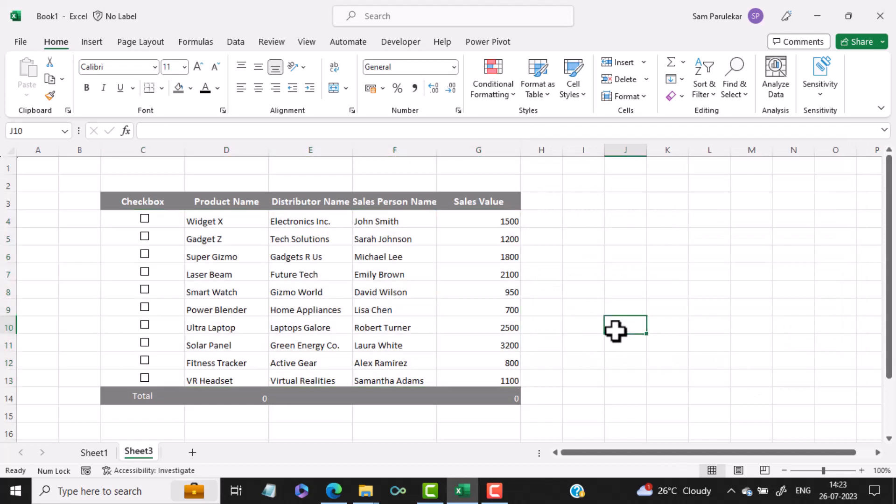
Test the row highlighting by ticking the Widget X checkbox and switching the Laser Beam checkbox on and off again.
{"action": "left_click", "coordinate": [144, 219]}
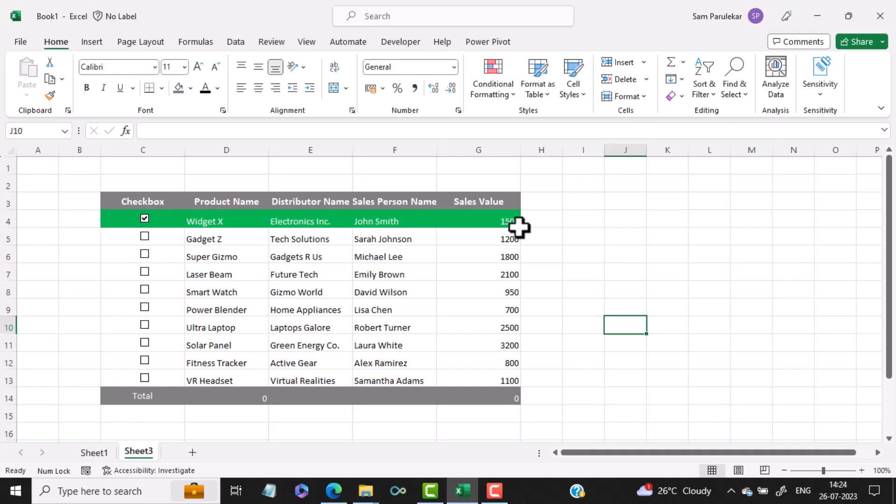
{"action": "left_click", "coordinate": [145, 272]}
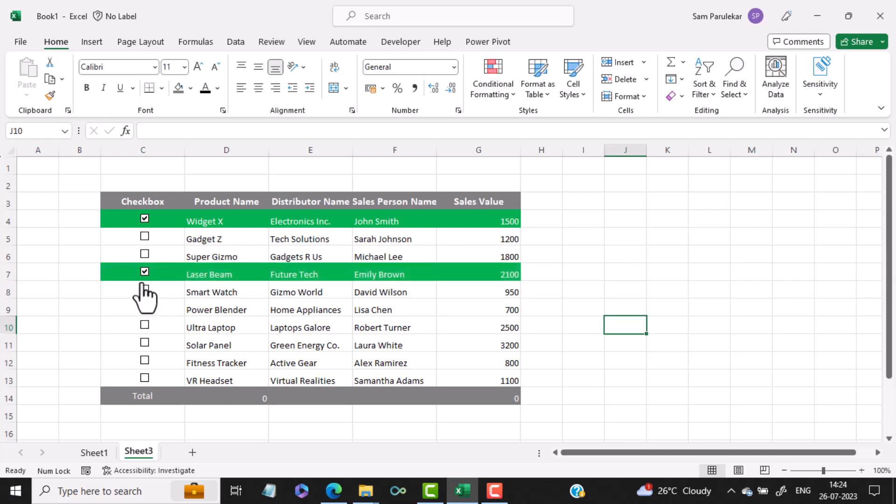
{"action": "left_click", "coordinate": [144, 273]}
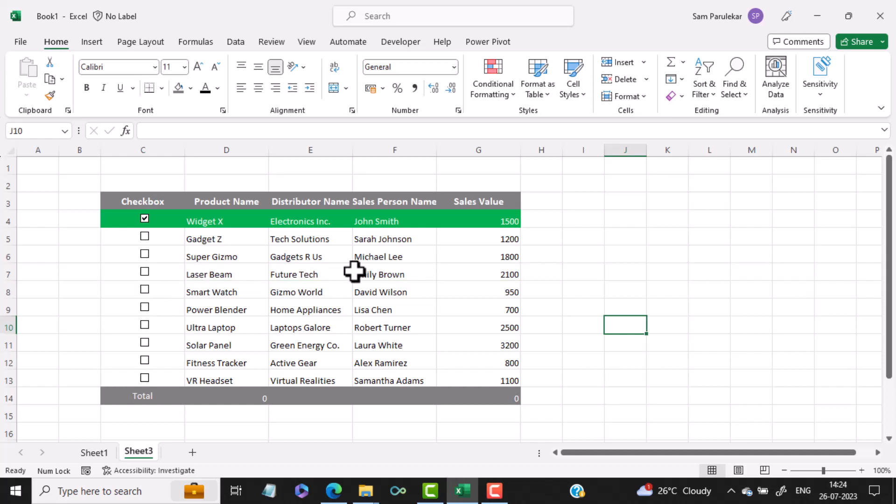
Count the ticked checkboxes in total cell D14 with =COUNTIF(C4:C13,TRUE) and centre the cell horizontally.
{"action": "left_click", "coordinate": [235, 402]}
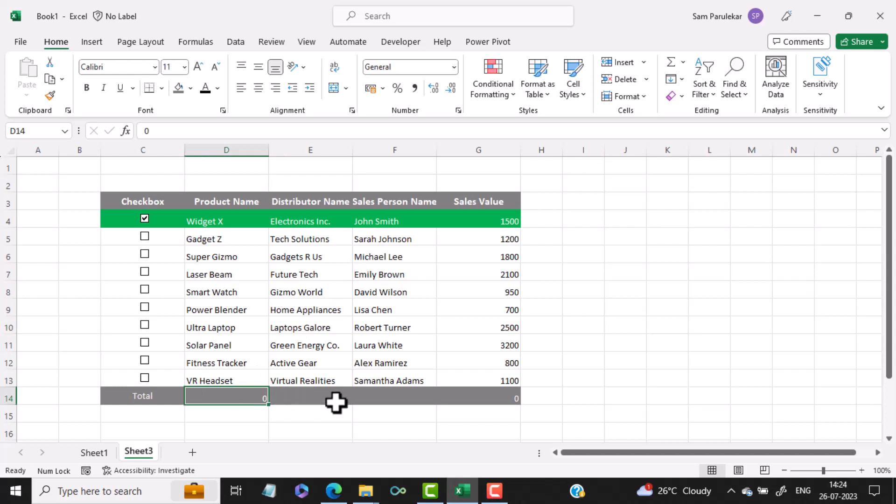
{"action": "left_click", "coordinate": [487, 399]}
{"action": "left_click", "coordinate": [213, 398]}
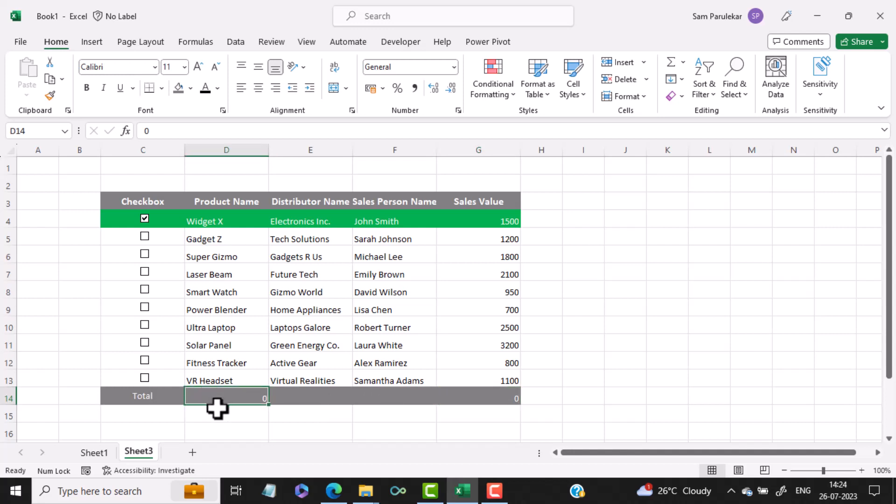
{"action": "type", "text": "=coun"}
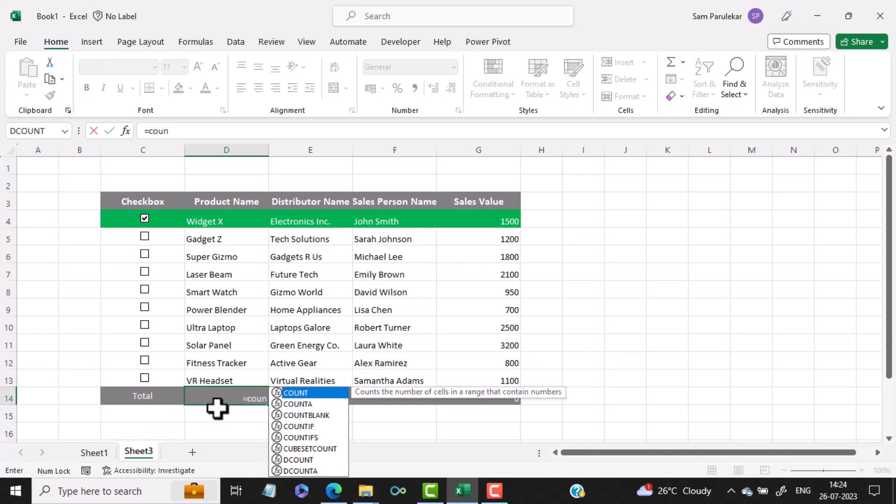
{"action": "type", "text": "tif"}
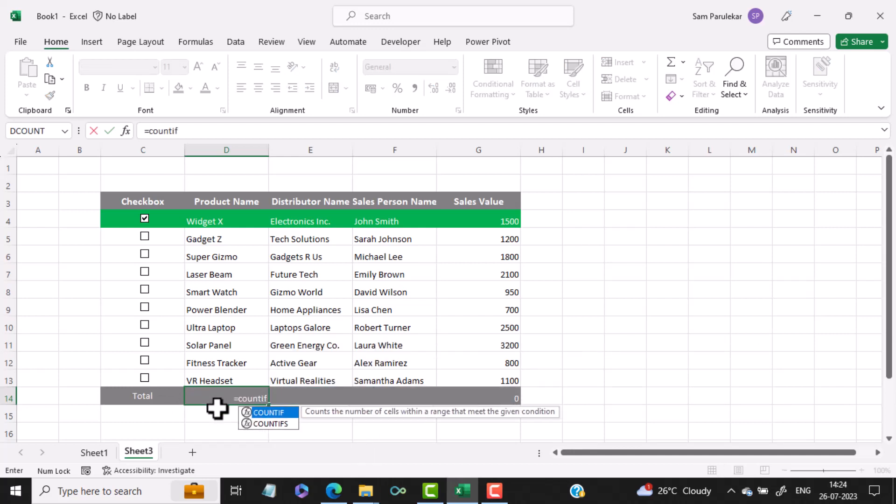
{"action": "type", "text": "("}
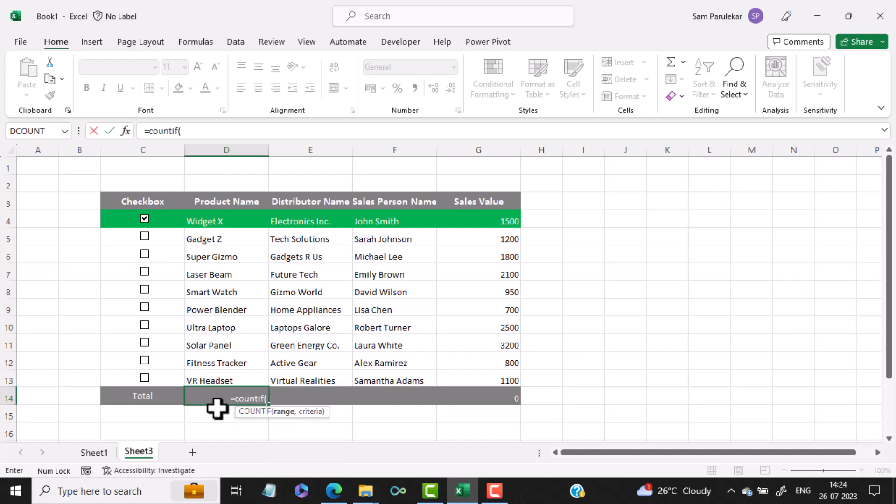
{"action": "left_click_drag", "start_coordinate": [174, 222], "coordinate": [138, 376]}
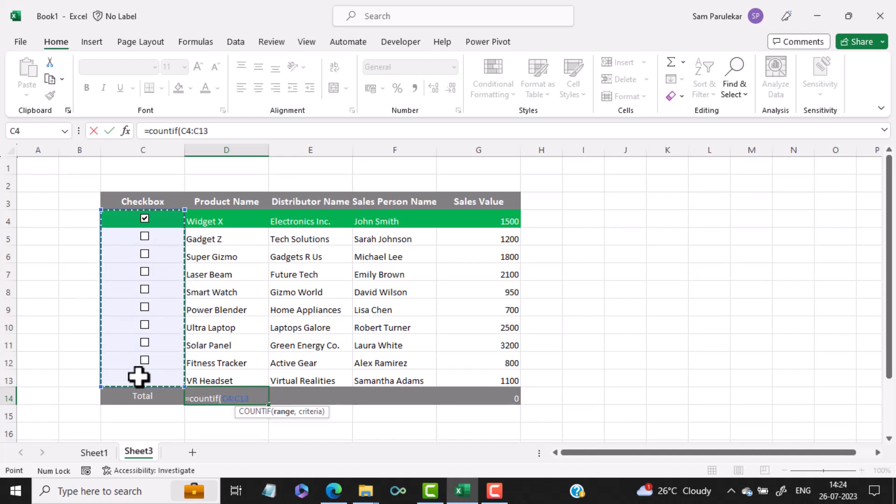
{"action": "type", "text": ",true"}
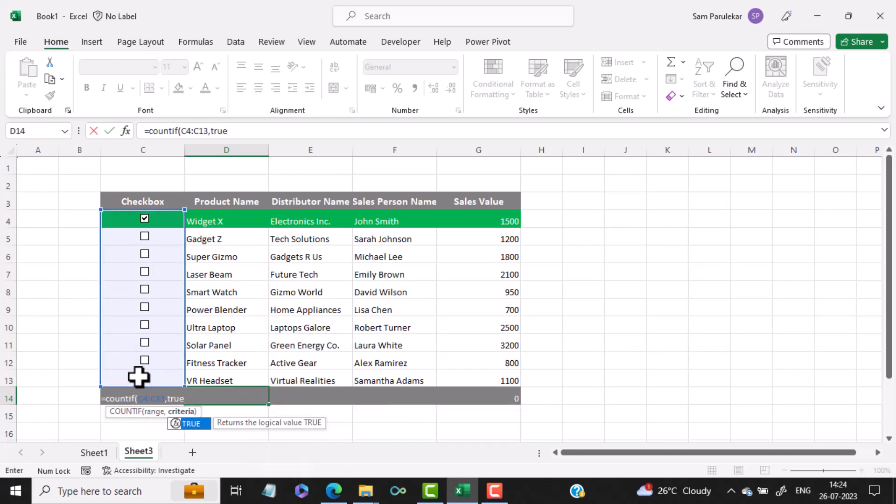
{"action": "type", "text": ")"}
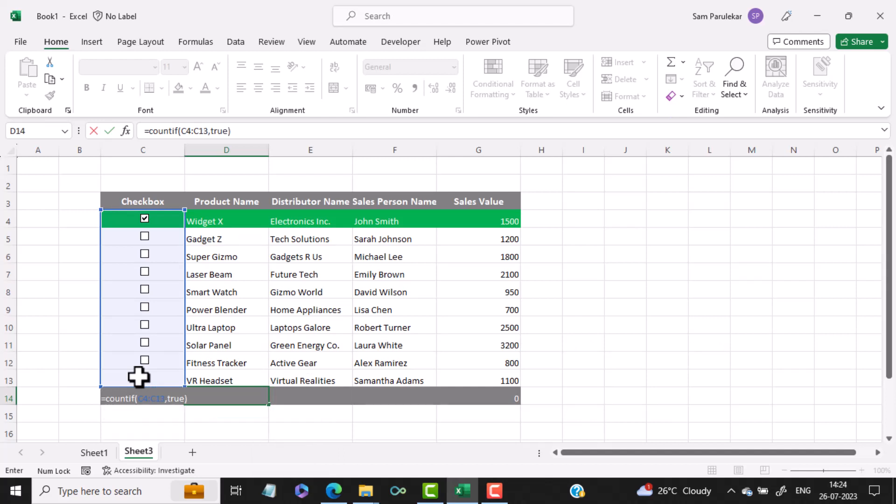
{"action": "key", "text": "Return"}
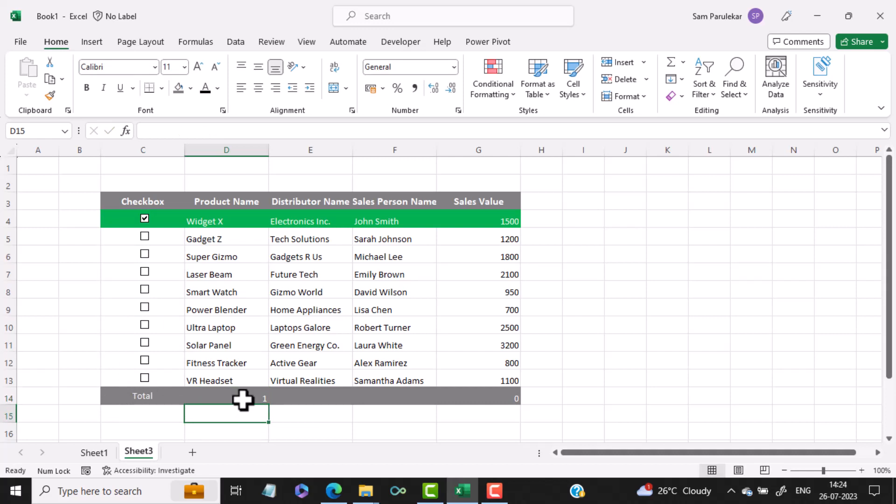
{"action": "left_click", "coordinate": [242, 400]}
{"action": "left_click", "coordinate": [257, 92]}
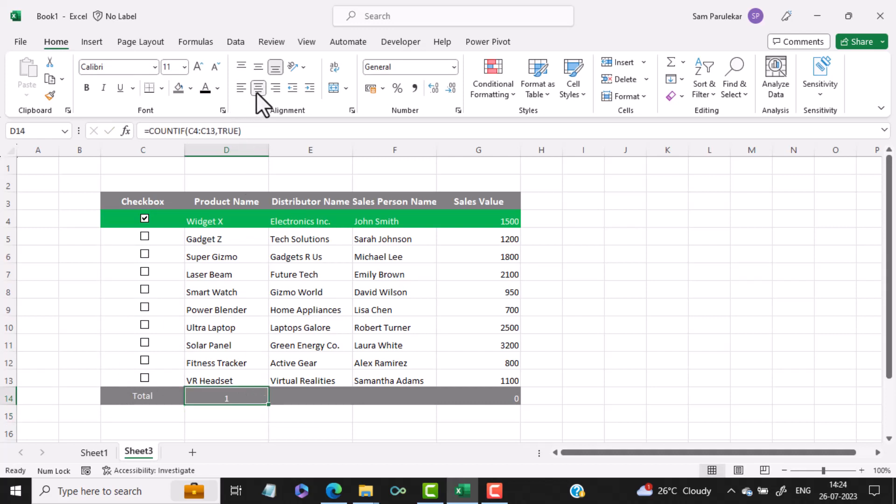
Test the product count by ticking the Gadget Z and Super Gizmo checkboxes and unticking both again.
{"action": "left_click", "coordinate": [144, 236]}
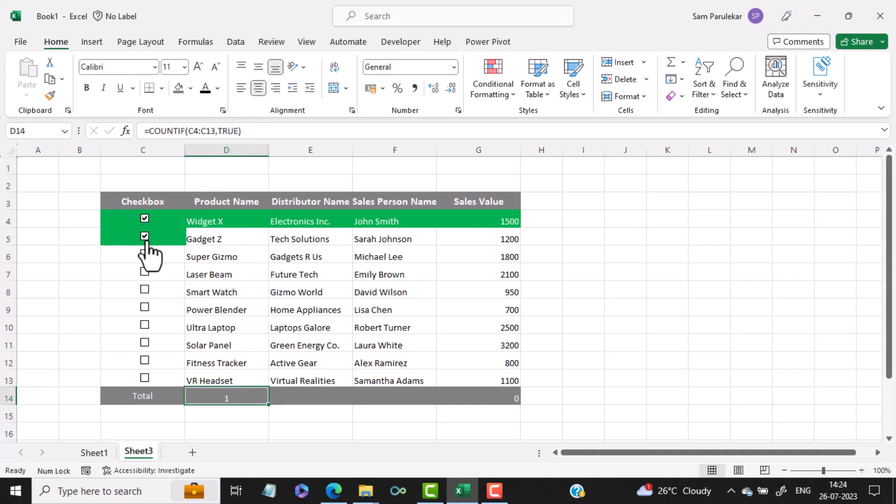
{"action": "left_click", "coordinate": [145, 256]}
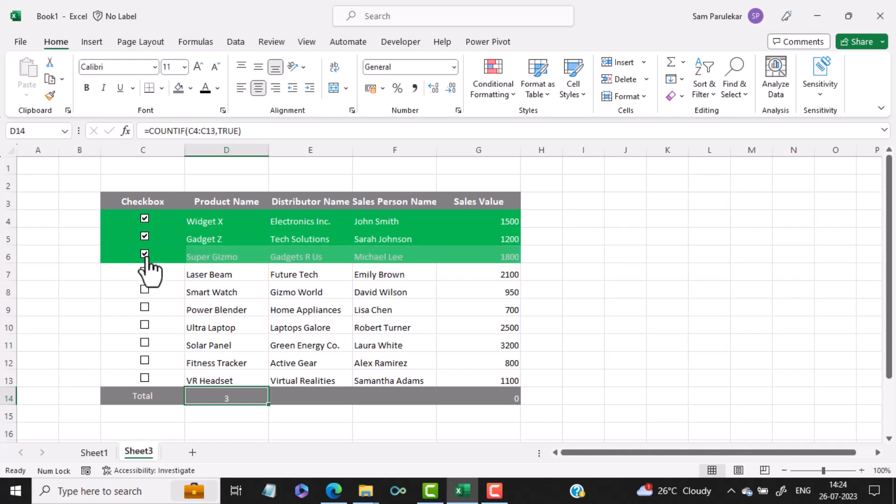
{"action": "left_click", "coordinate": [145, 257]}
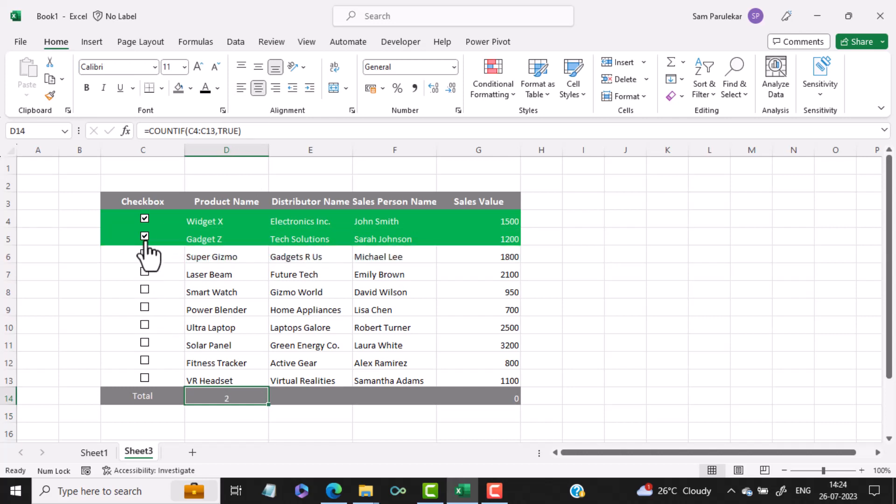
{"action": "left_click", "coordinate": [145, 241]}
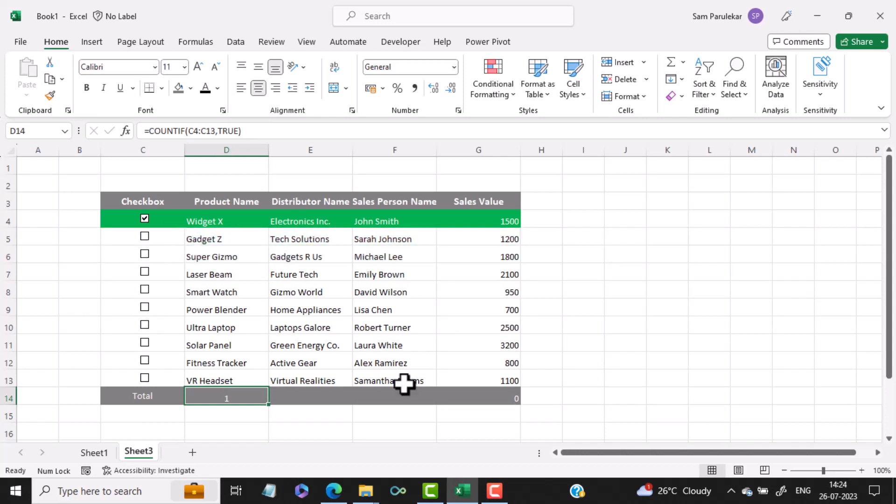
Total the sales values of the ticked rows in G14 with =SUMIF(C4:C13,TRUE,G4:G13).
{"action": "left_click", "coordinate": [489, 400]}
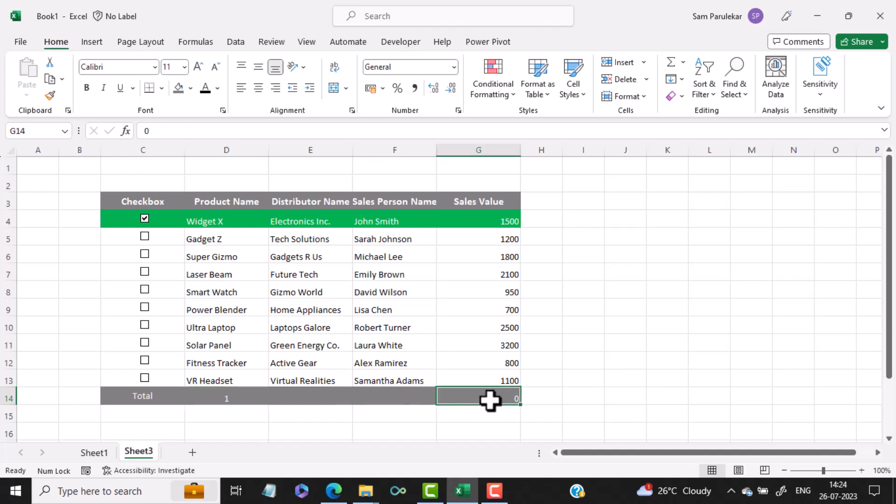
{"action": "type", "text": "="}
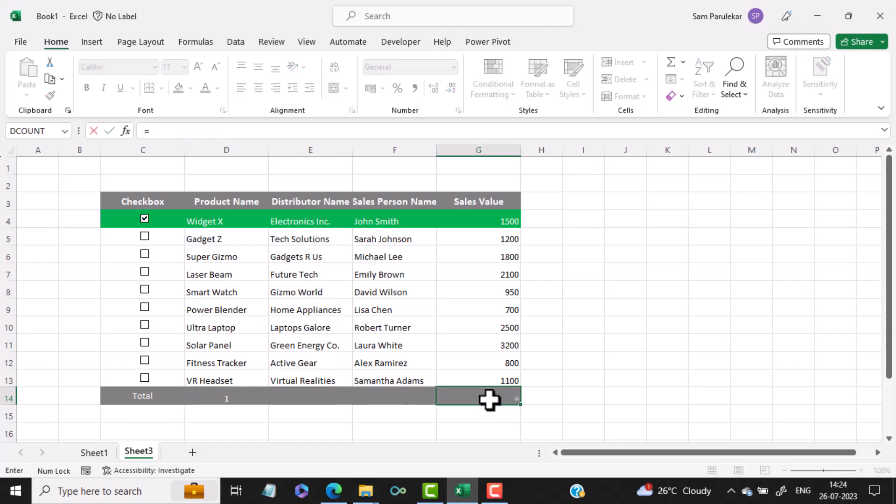
{"action": "type", "text": "sumif"}
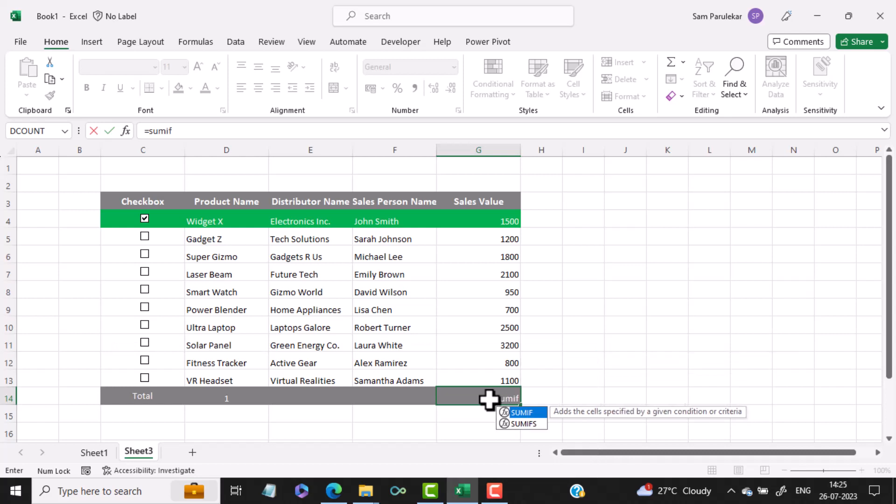
{"action": "type", "text": "("}
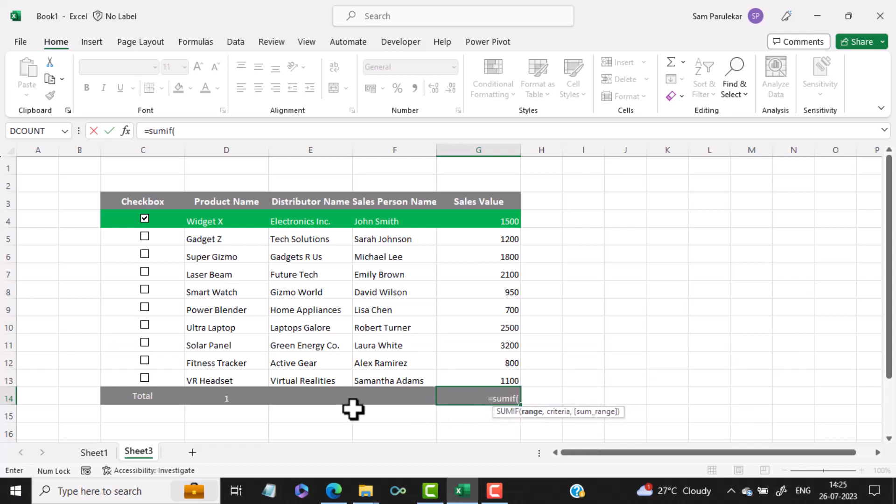
{"action": "left_click", "coordinate": [175, 224]}
{"action": "left_click_drag", "start_coordinate": [172, 239], "coordinate": [161, 378]}
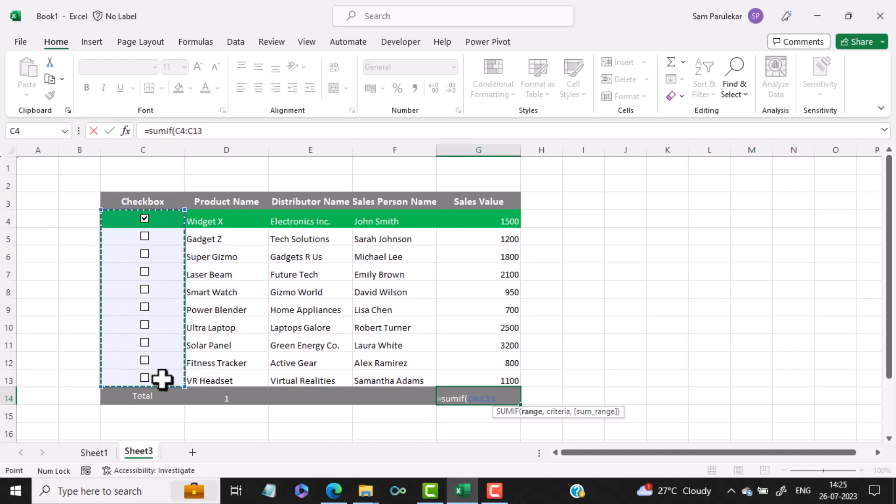
{"action": "type", "text": ",tr"}
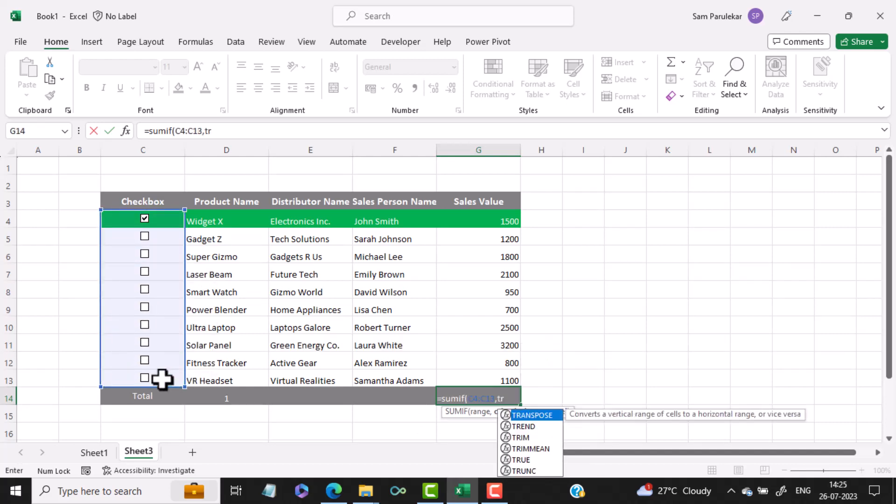
{"action": "type", "text": "ue"}
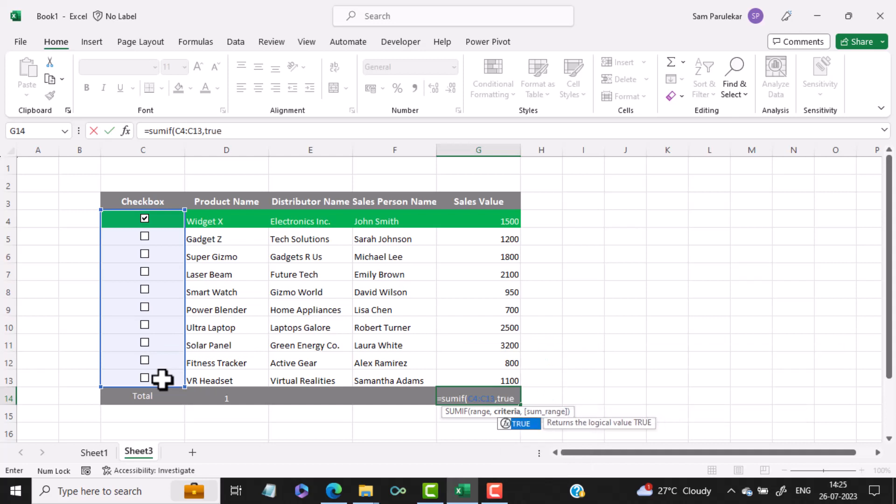
{"action": "type", "text": ","}
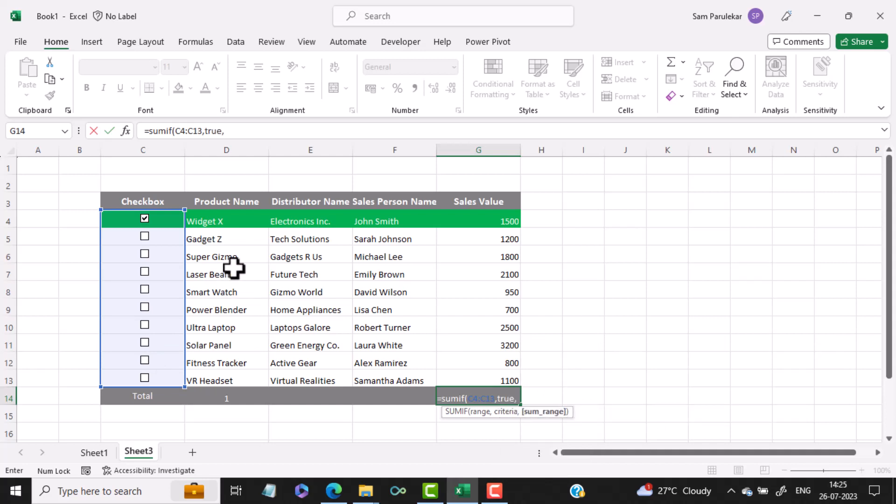
{"action": "left_click_drag", "start_coordinate": [490, 223], "coordinate": [481, 375]}
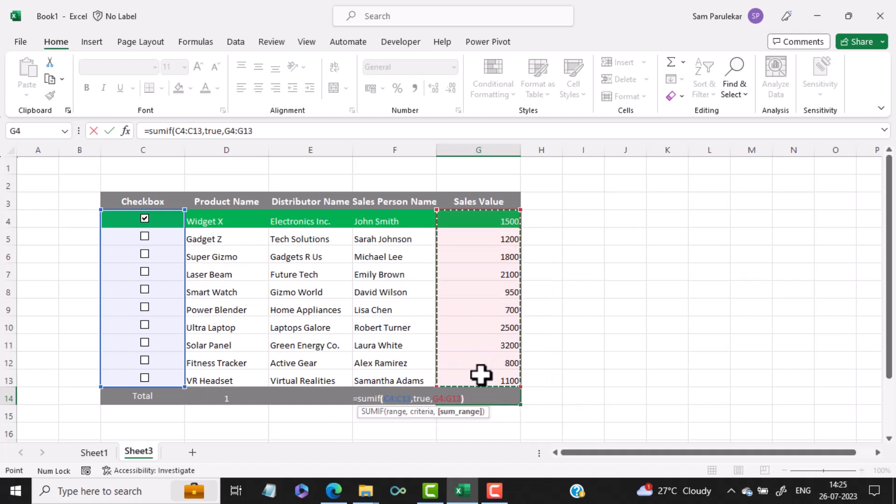
{"action": "type", "text": ")"}
{"action": "key", "text": "Return"}
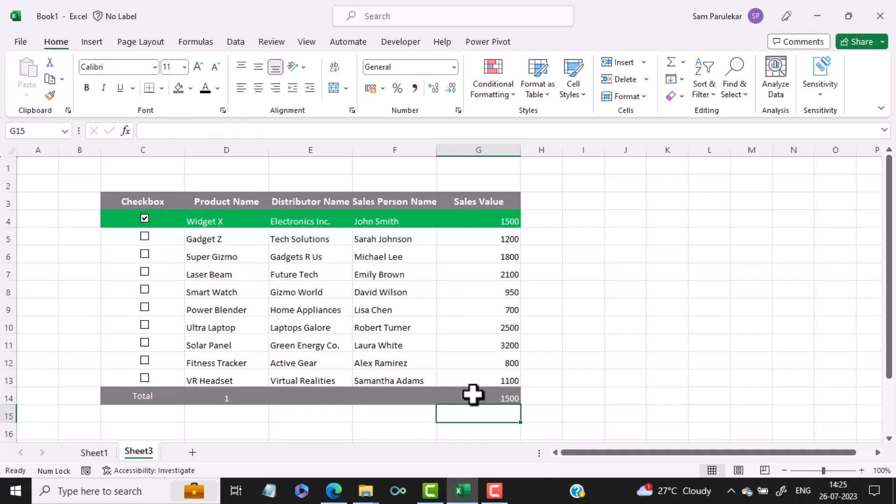
Test the sales total by ticking Gadget Z and Super Gizmo, and clear these checkboxes and Widget X again.
{"action": "left_click", "coordinate": [144, 237]}
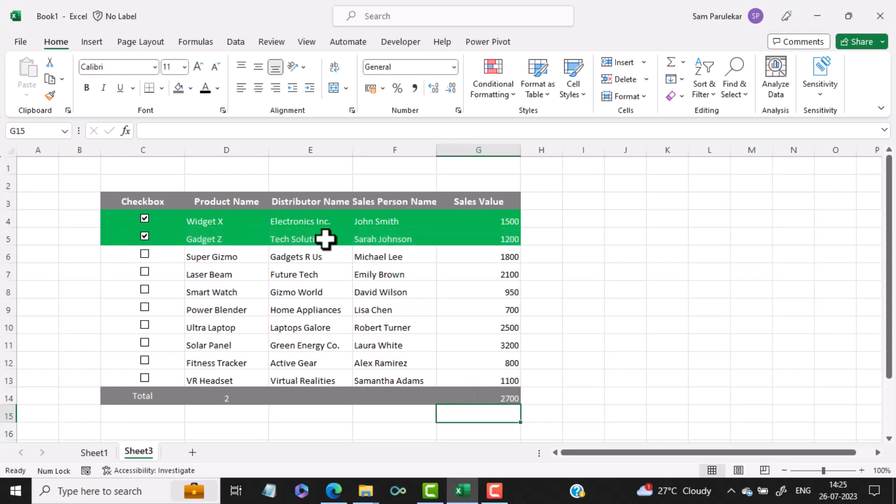
{"action": "left_click", "coordinate": [479, 391]}
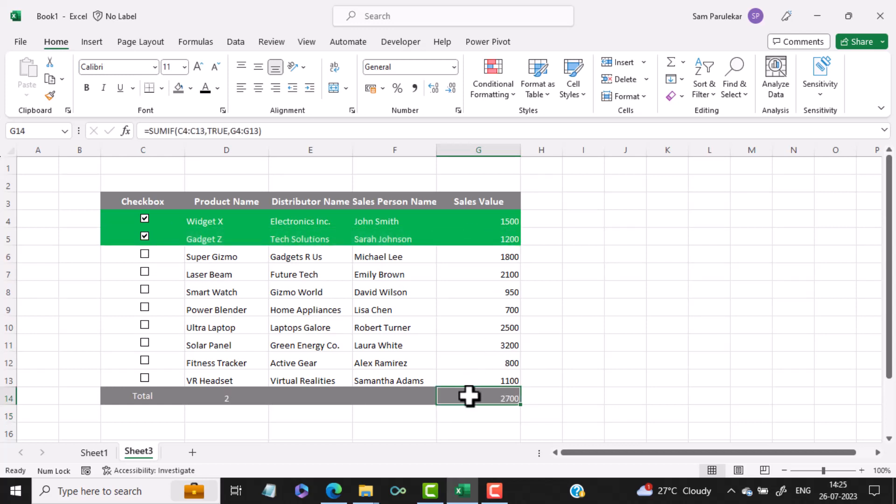
{"action": "left_click", "coordinate": [145, 256]}
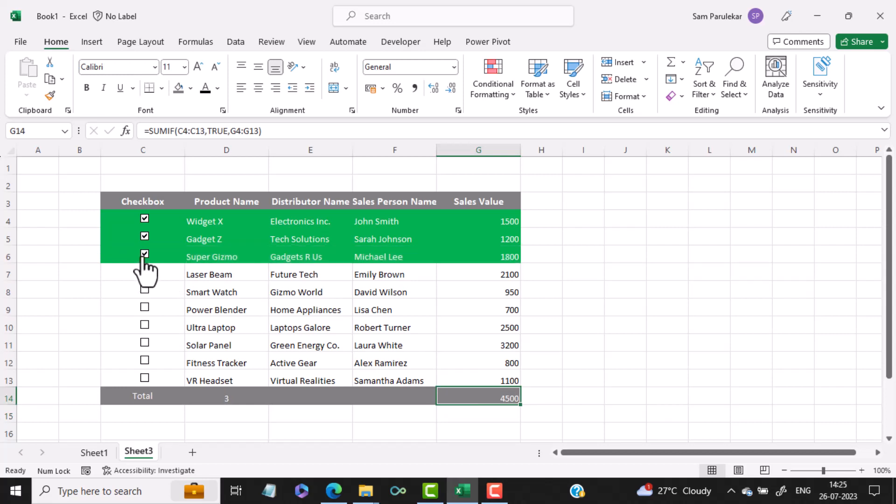
{"action": "left_click", "coordinate": [145, 255]}
{"action": "left_click", "coordinate": [145, 237]}
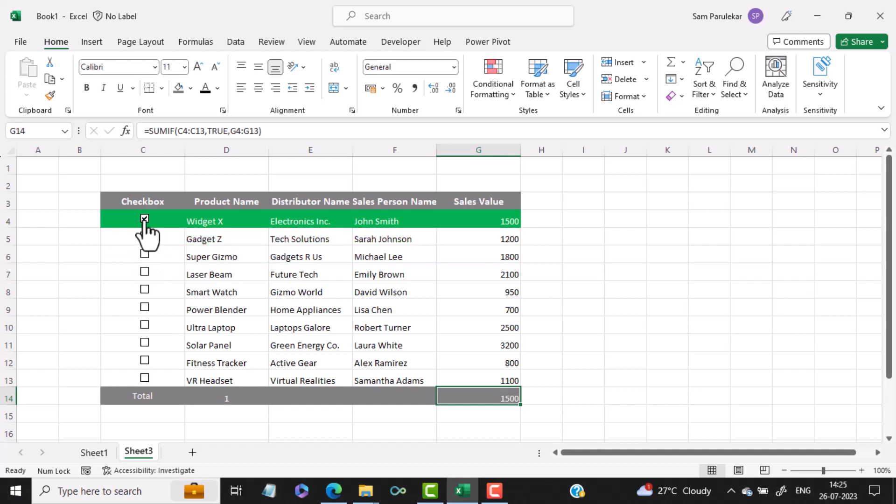
{"action": "left_click", "coordinate": [145, 220]}
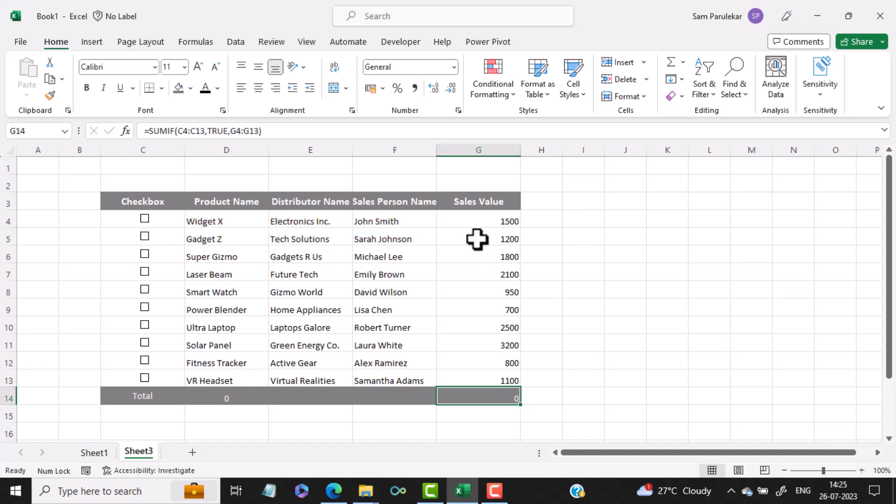
Middle-align the cells C4:G14 vertically and apply the Currency number format to the sales values and total in G4:G14.
{"action": "left_click_drag", "start_coordinate": [134, 219], "coordinate": [476, 398]}
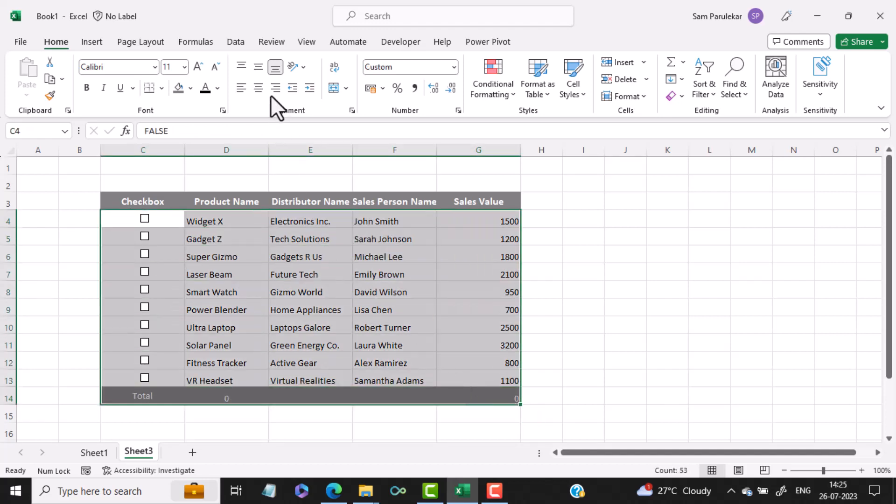
{"action": "left_click", "coordinate": [256, 67]}
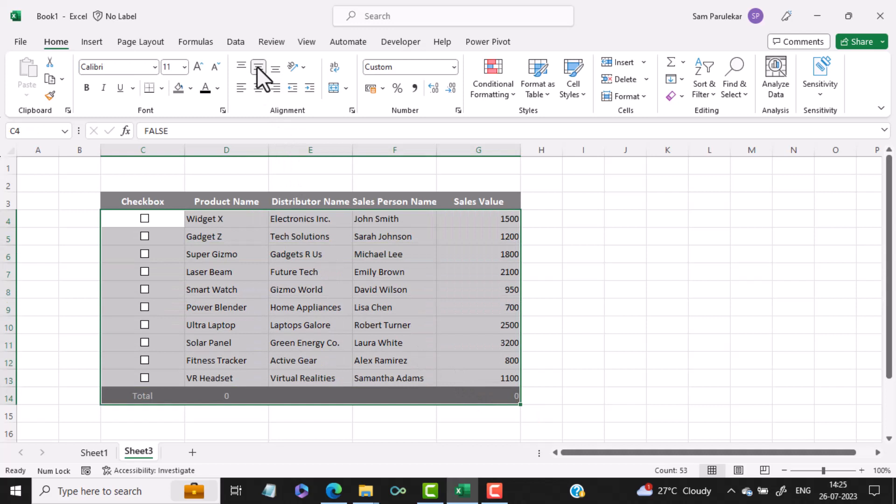
{"action": "left_click_drag", "start_coordinate": [508, 220], "coordinate": [488, 392]}
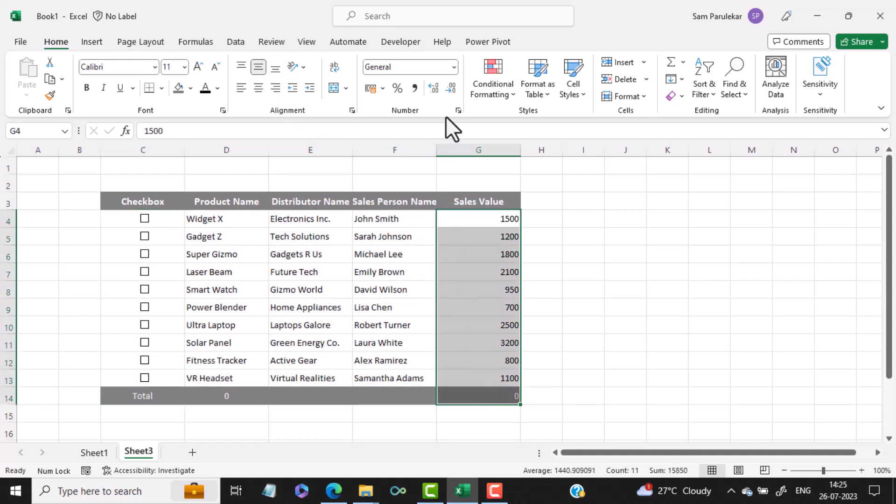
{"action": "left_click", "coordinate": [453, 70]}
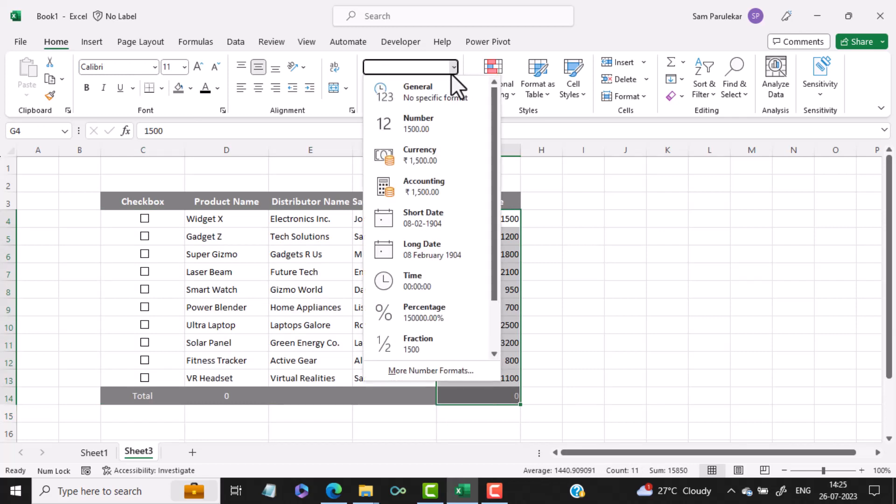
{"action": "left_click", "coordinate": [428, 151]}
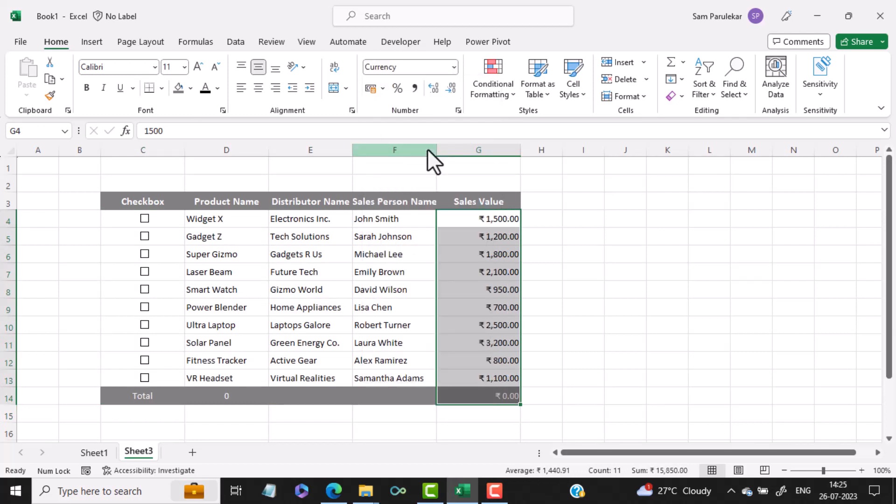
{"action": "left_click", "coordinate": [586, 248]}
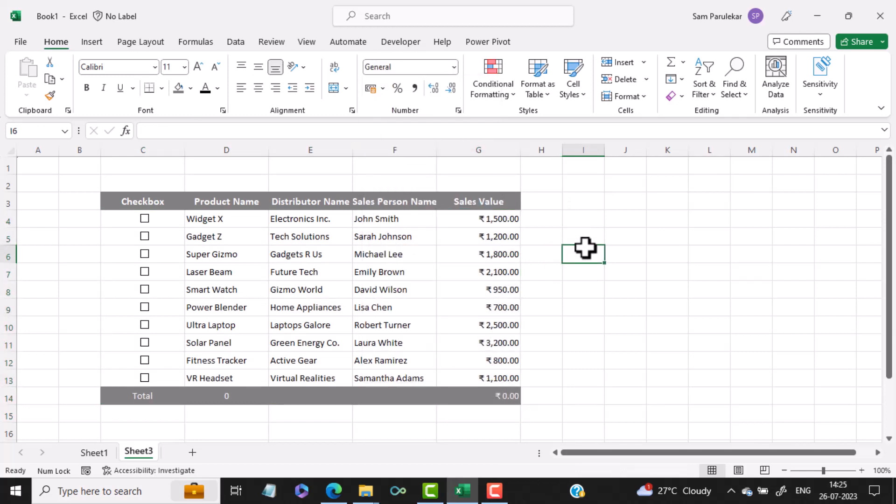